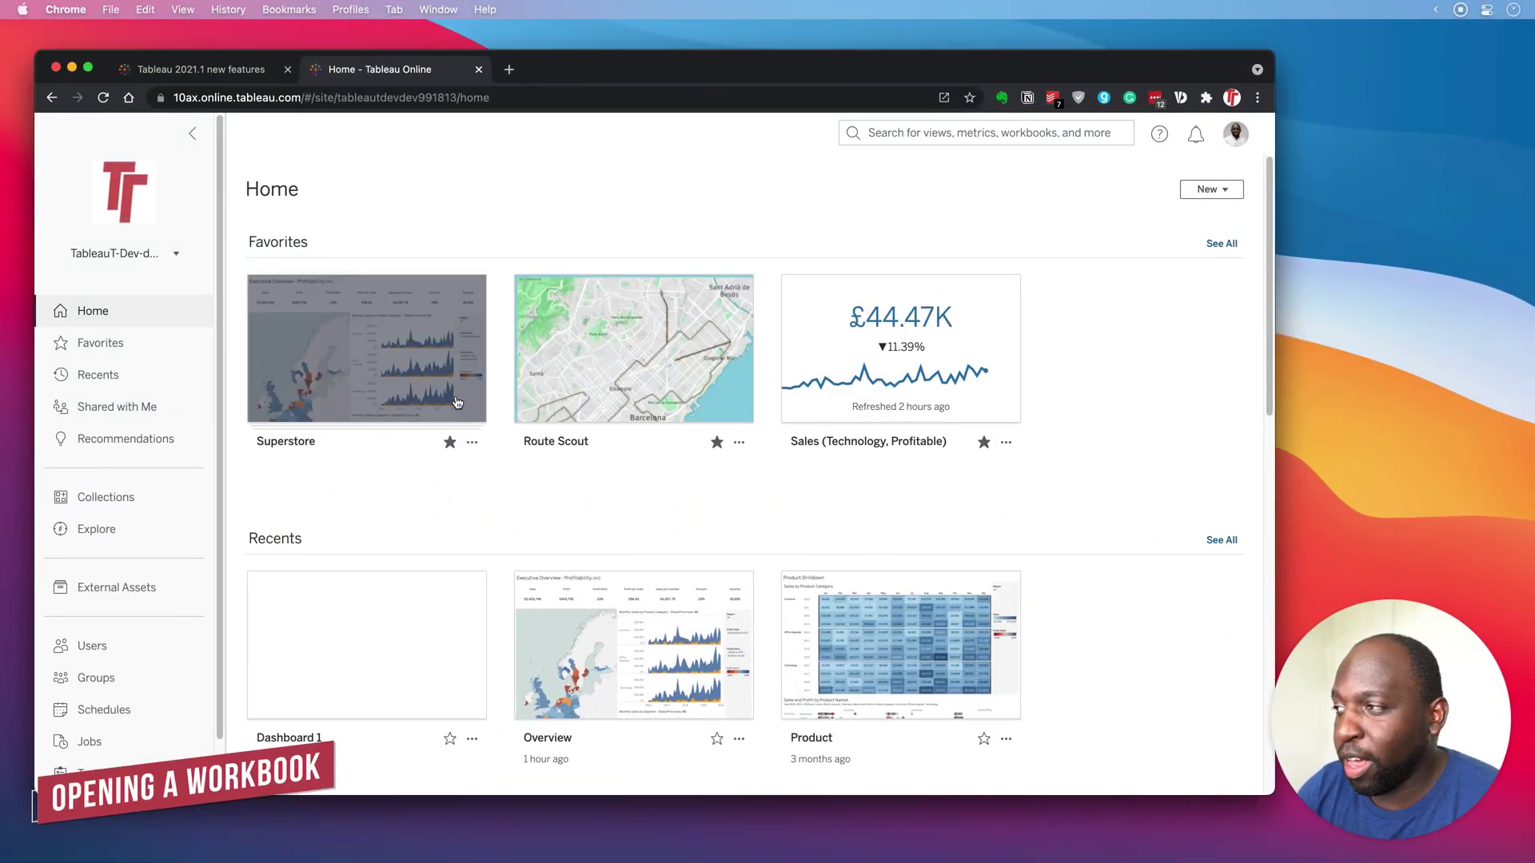
- Hand the Superstore workbook from Tableau Online to Tableau Desktop using Edit In Desktop
{"action": "mouse_move", "coordinate": [452, 400]}
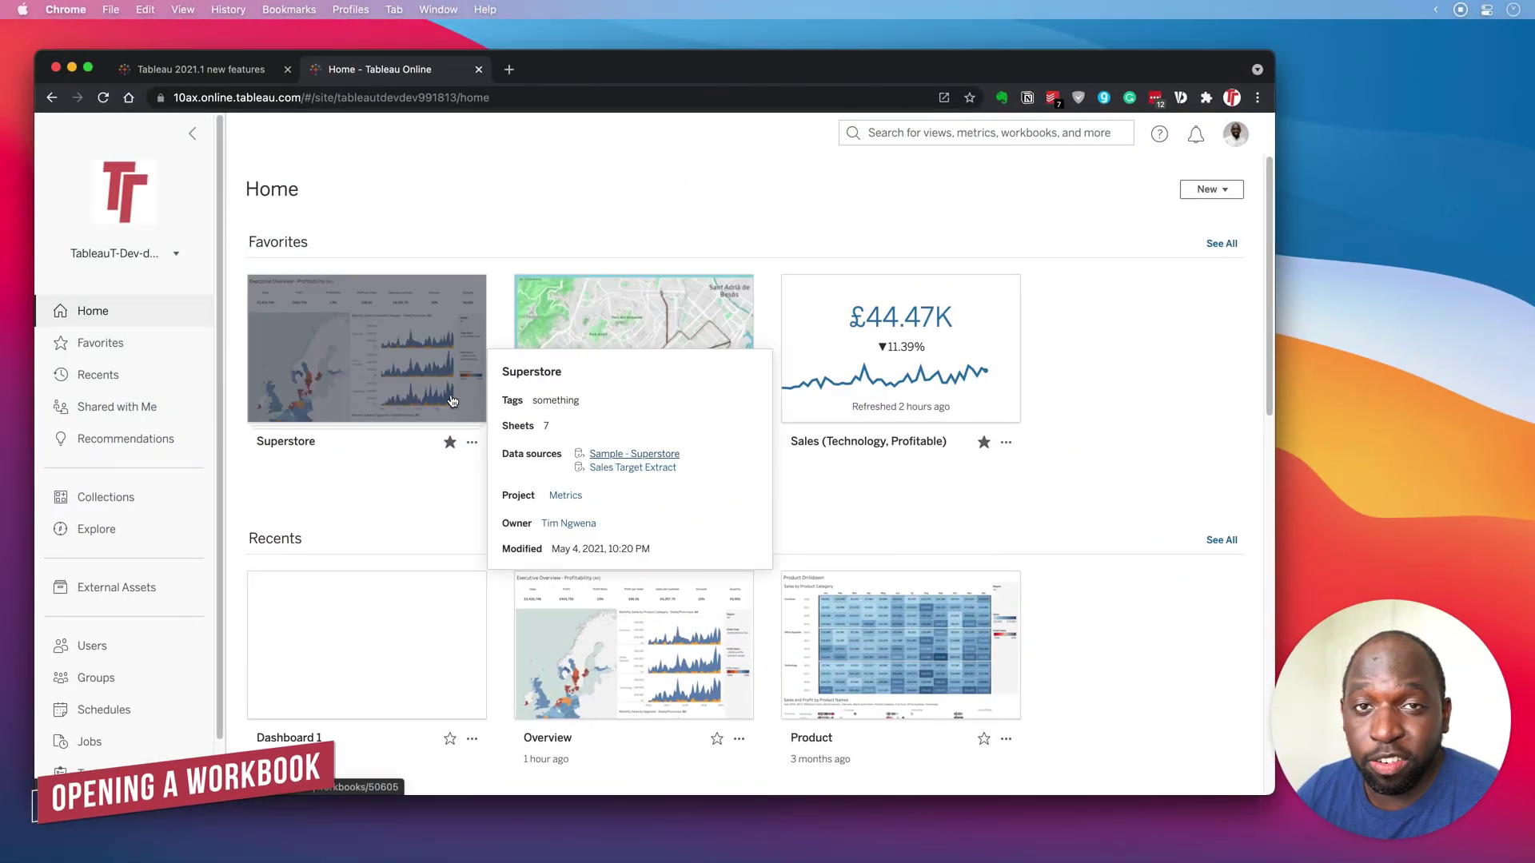
{"action": "left_click", "coordinate": [472, 444]}
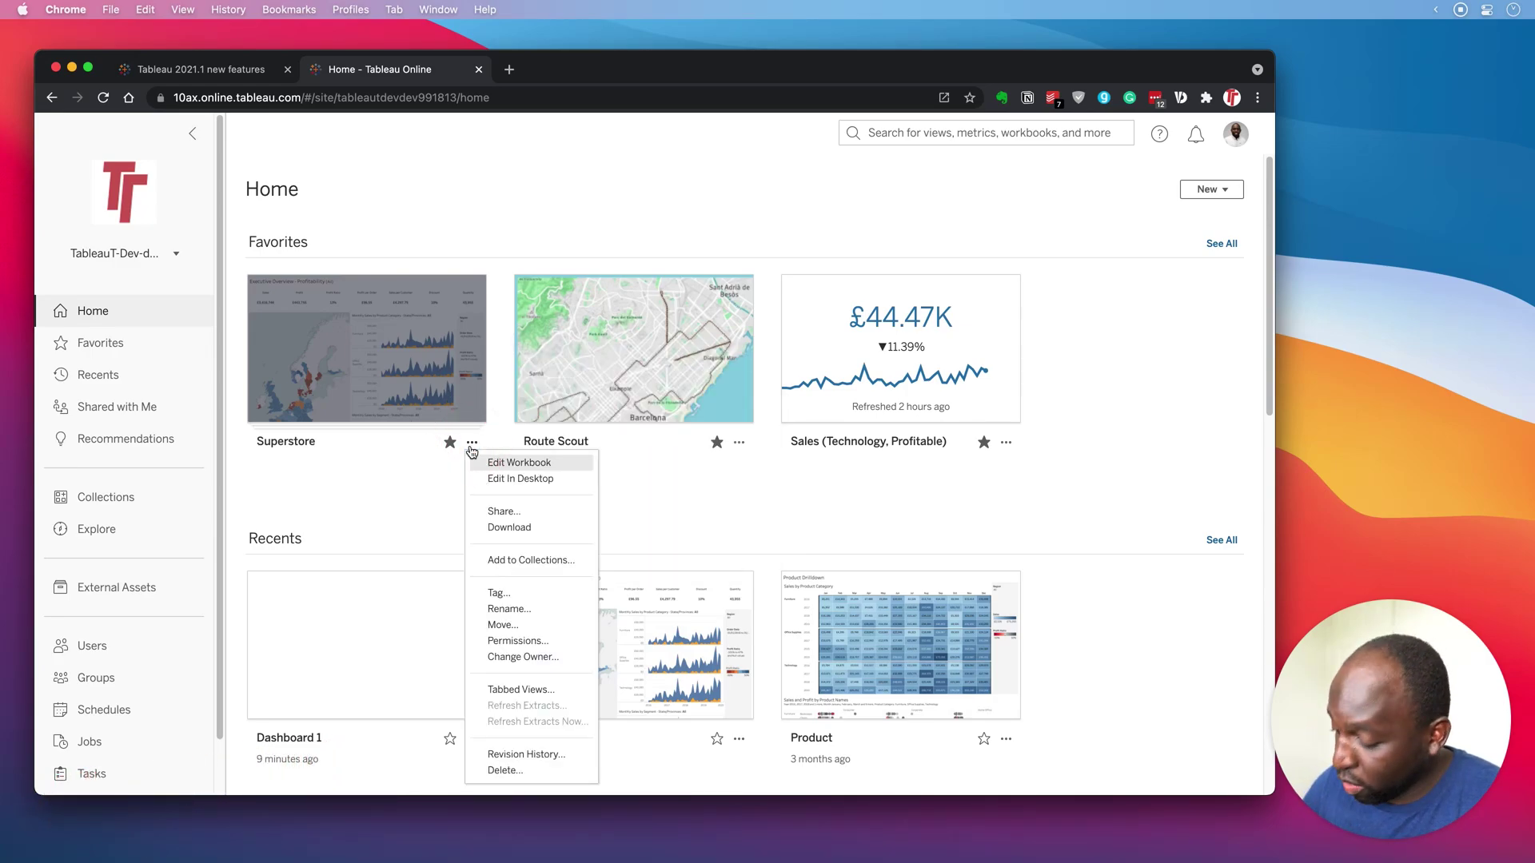
{"action": "key", "text": "ctrl+shift+a"}
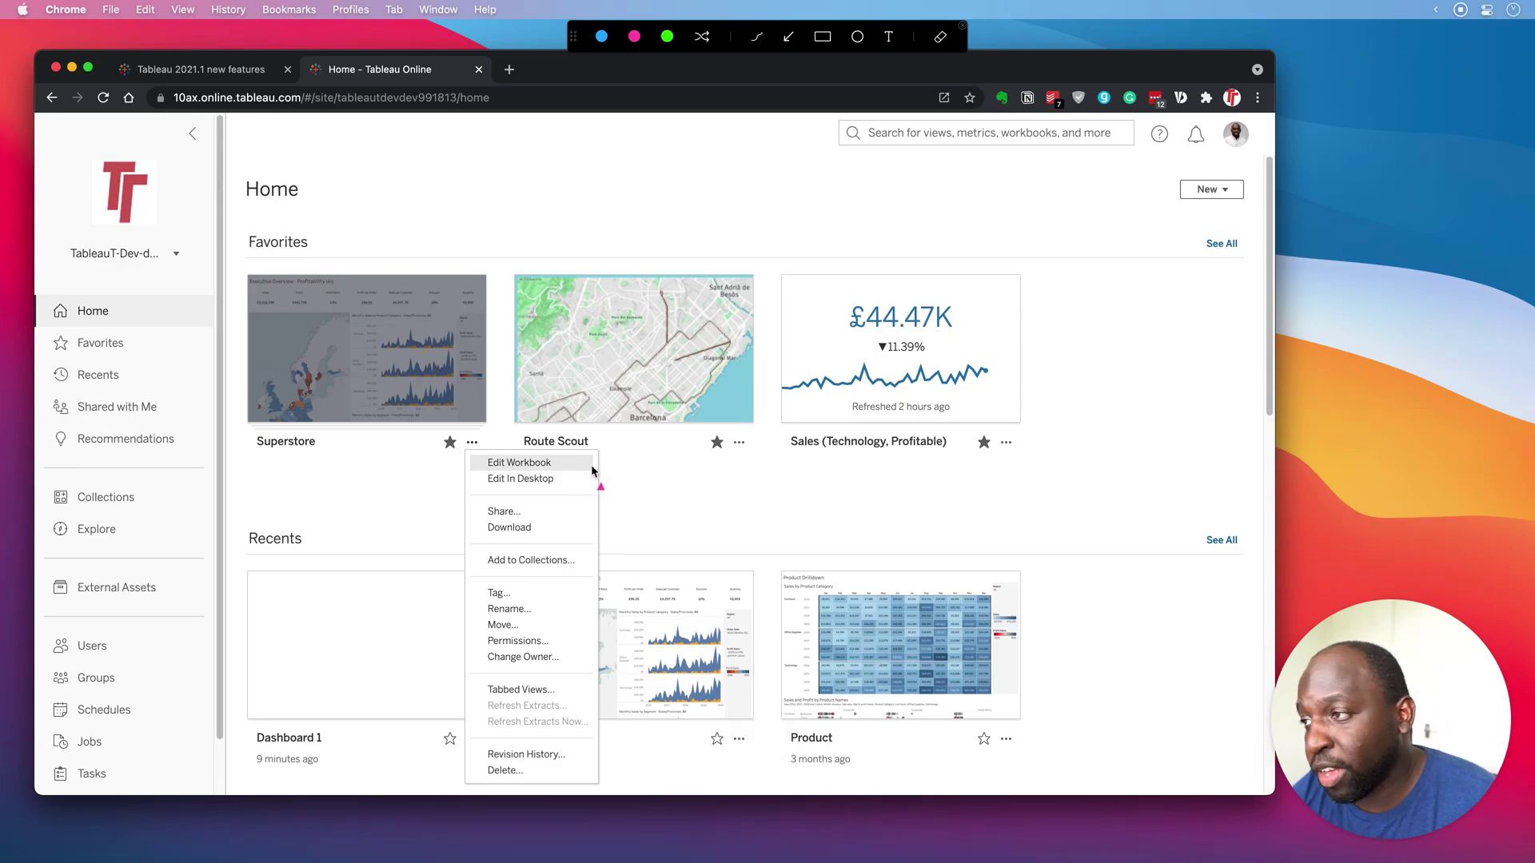
{"action": "left_click_drag", "start_coordinate": [592, 470], "coordinate": [565, 482]}
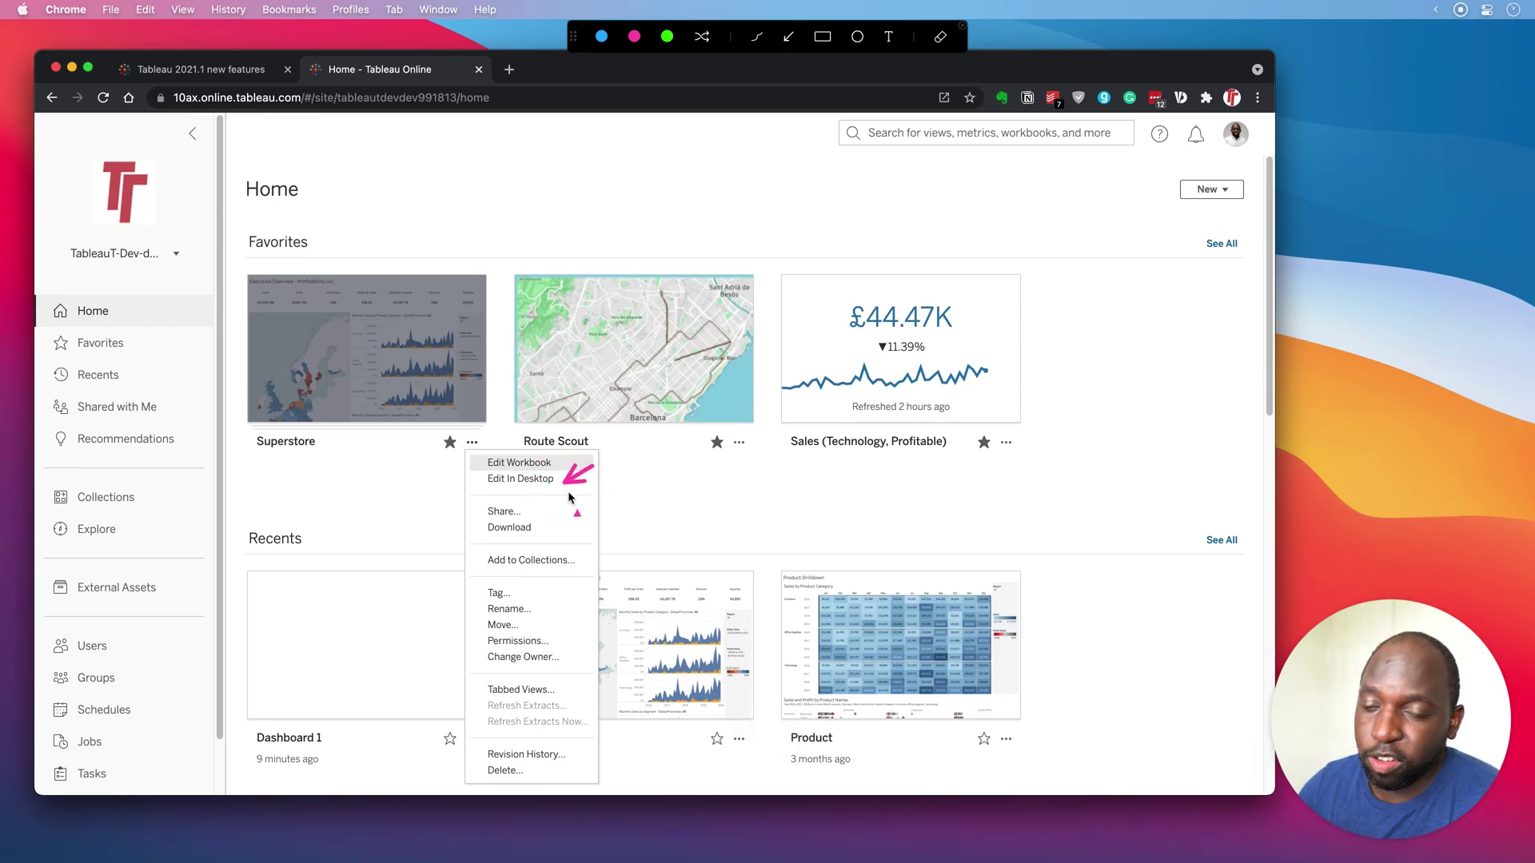
{"action": "key", "text": "ctrl+shift+a"}
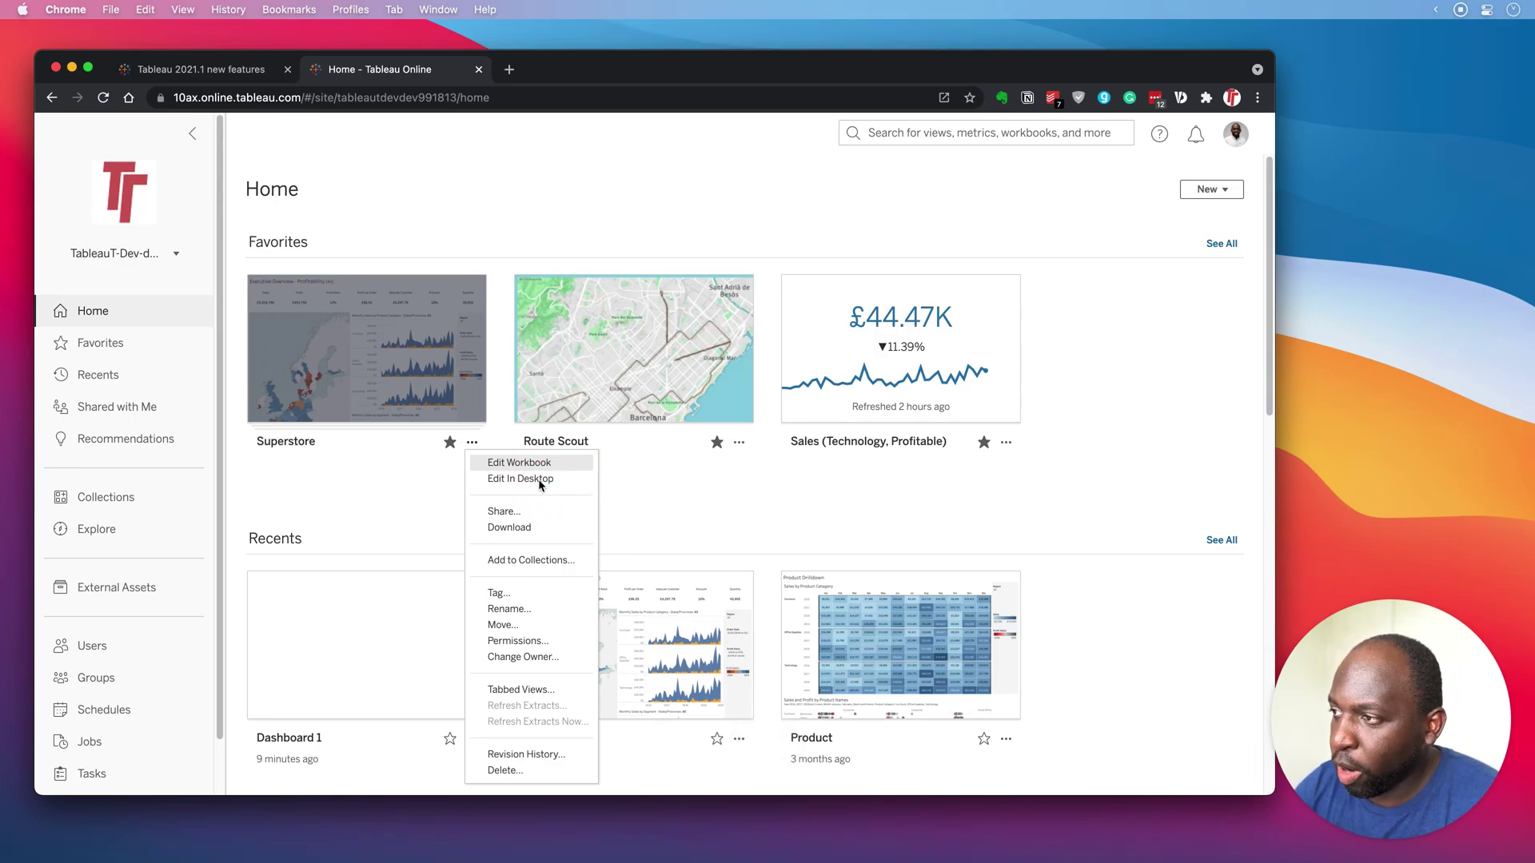
{"action": "left_click", "coordinate": [494, 480]}
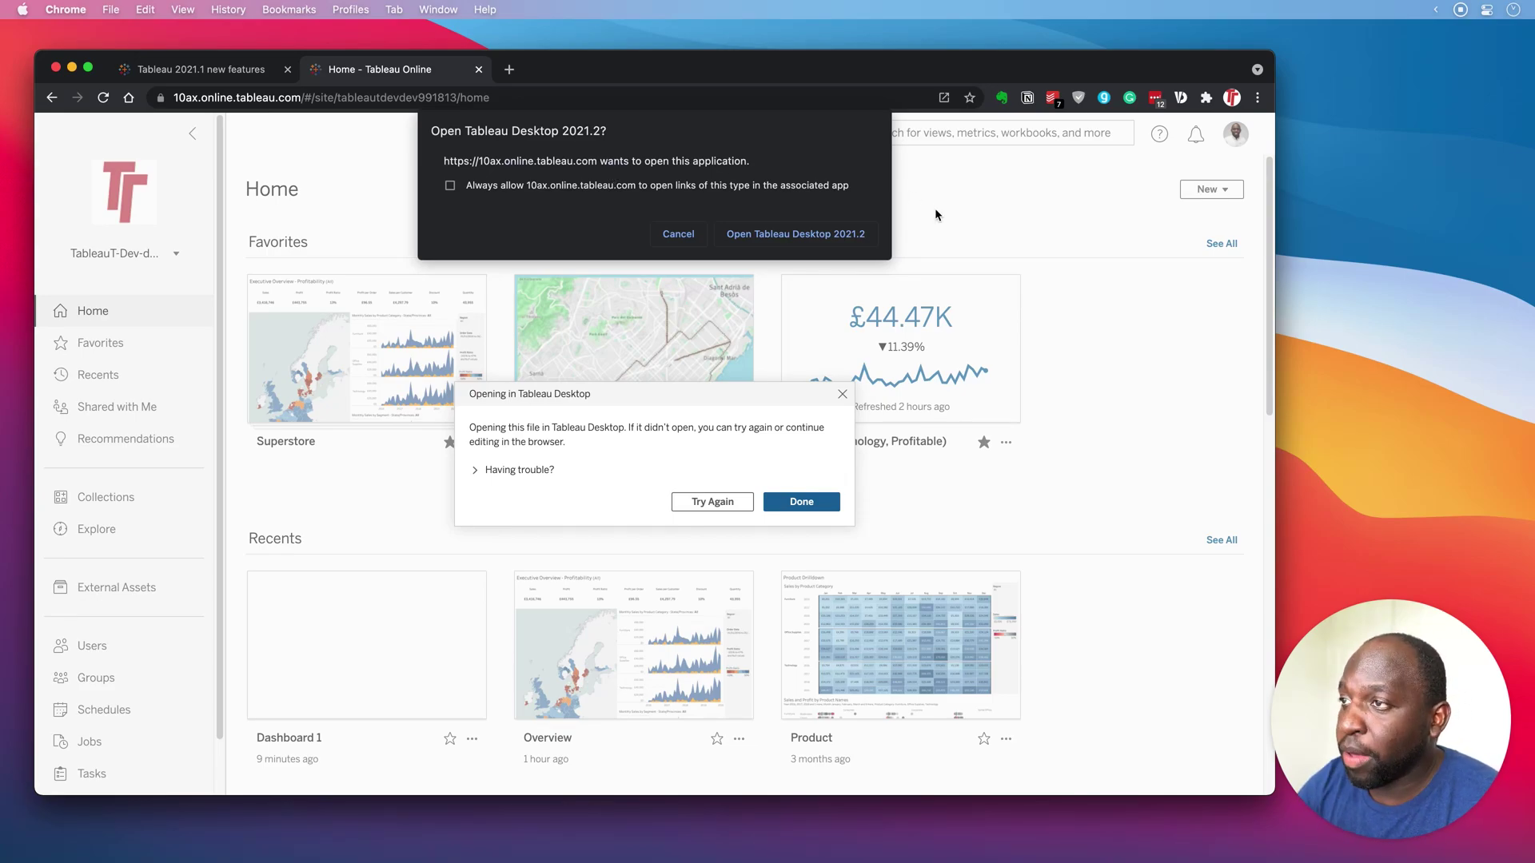
{"action": "key", "text": "Return"}
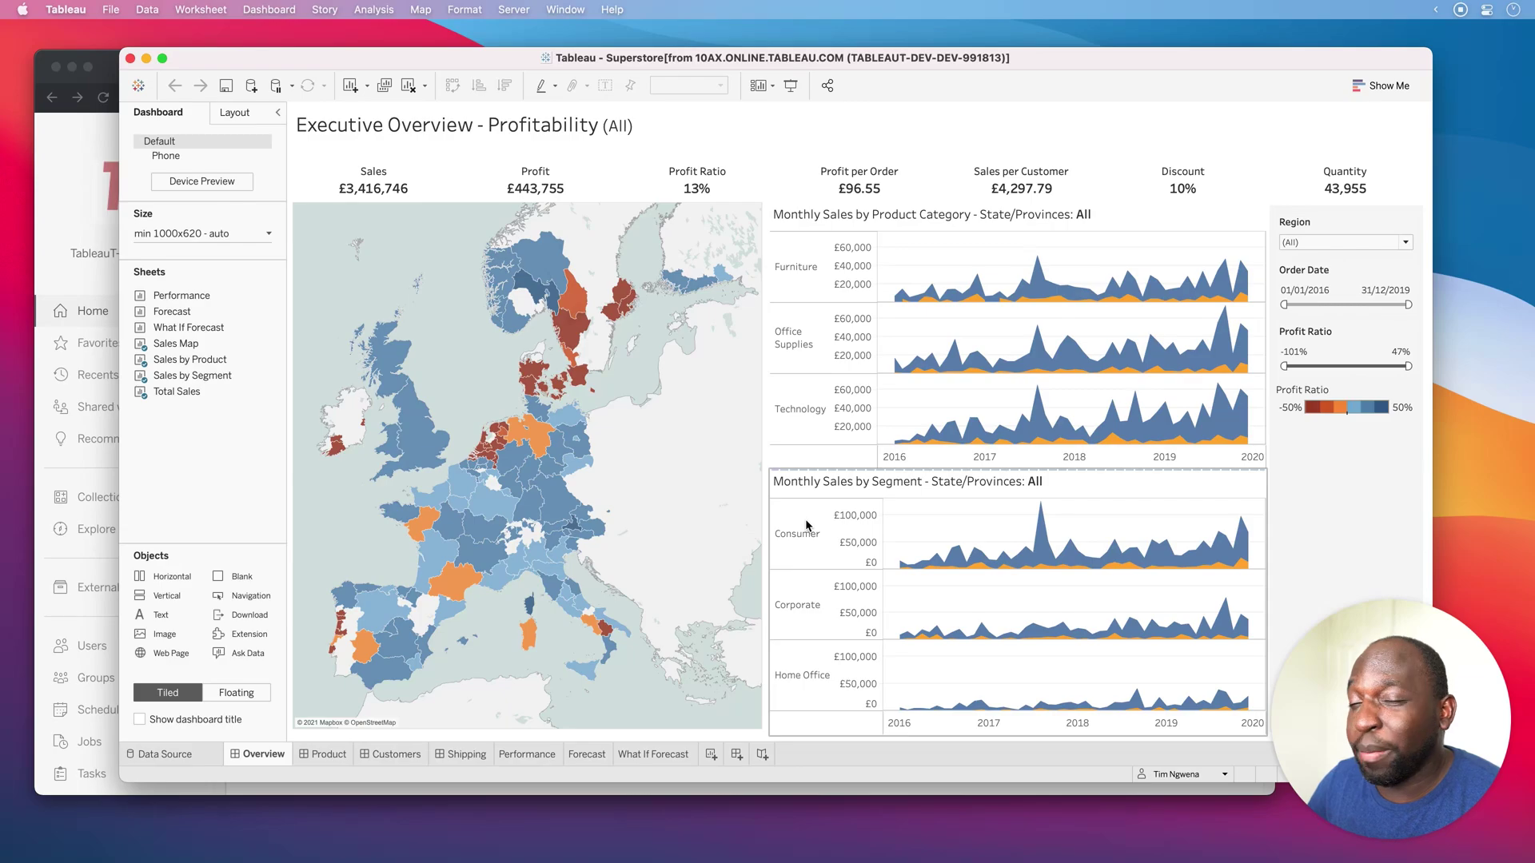
- Bring the Tableau Desktop window into focus and switch to the Customers dashboard
{"action": "key", "text": "ctrl+alt+a"}
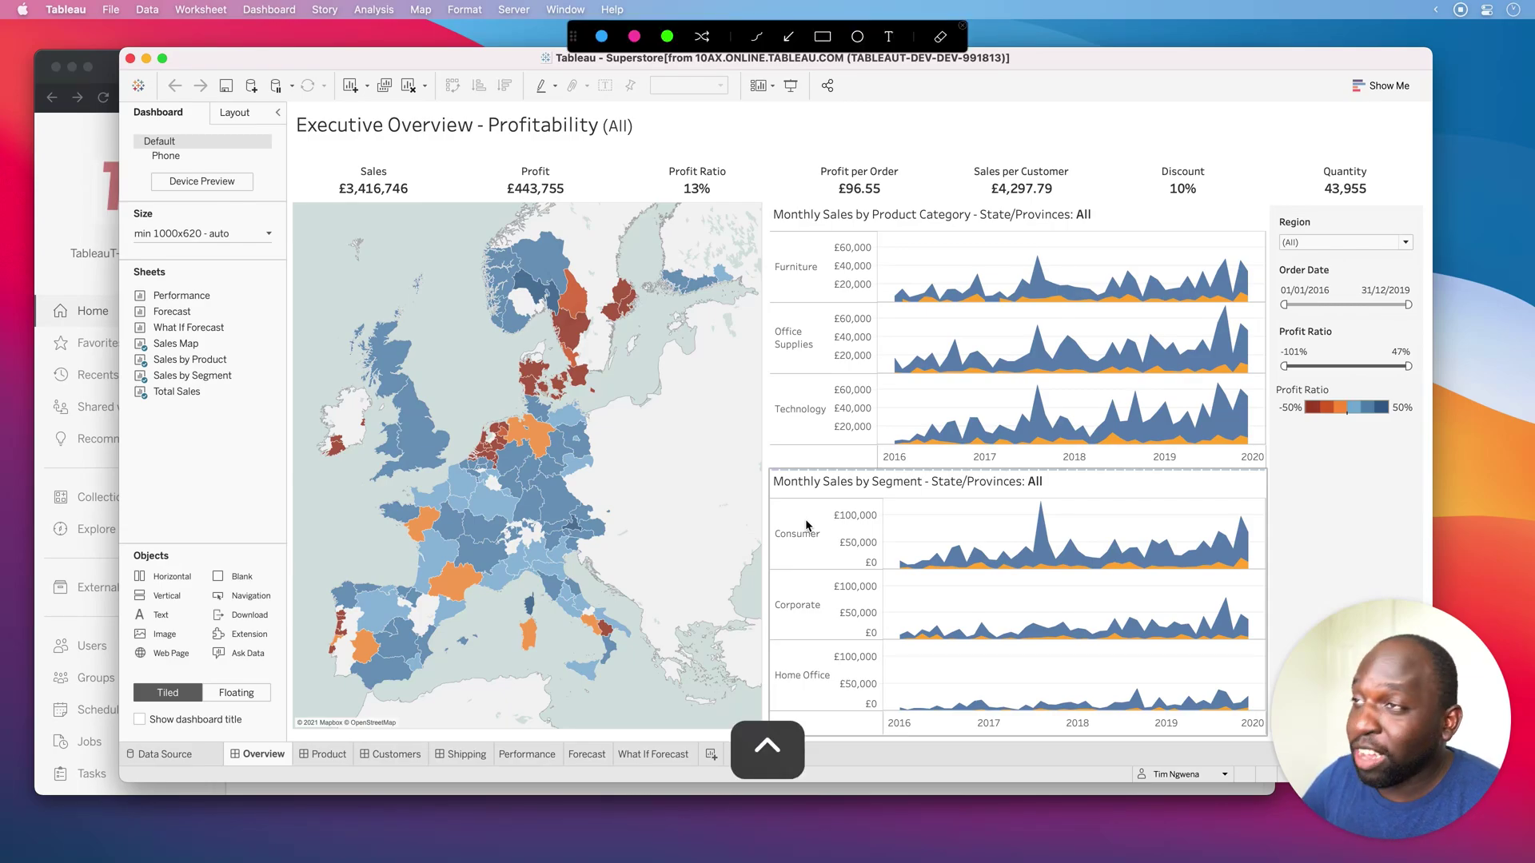
{"action": "mouse_move", "coordinate": [552, 348]}
{"action": "left_mouse_down"}
{"action": "mouse_move", "coordinate": [735, 64]}
{"action": "mouse_move", "coordinate": [718, 80]}
{"action": "left_mouse_up"}
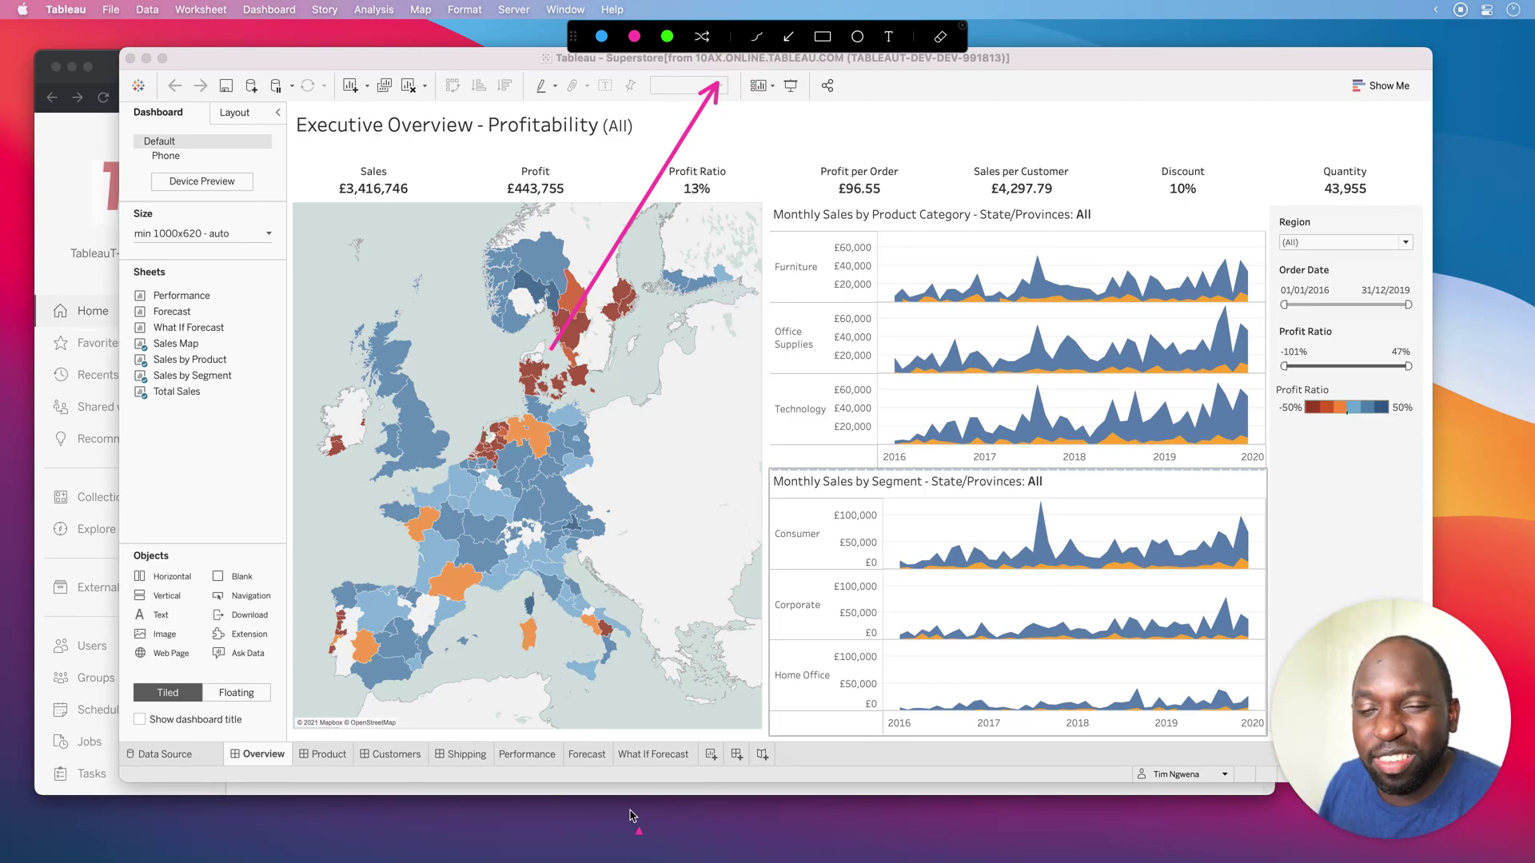
{"action": "key", "text": "Escape"}
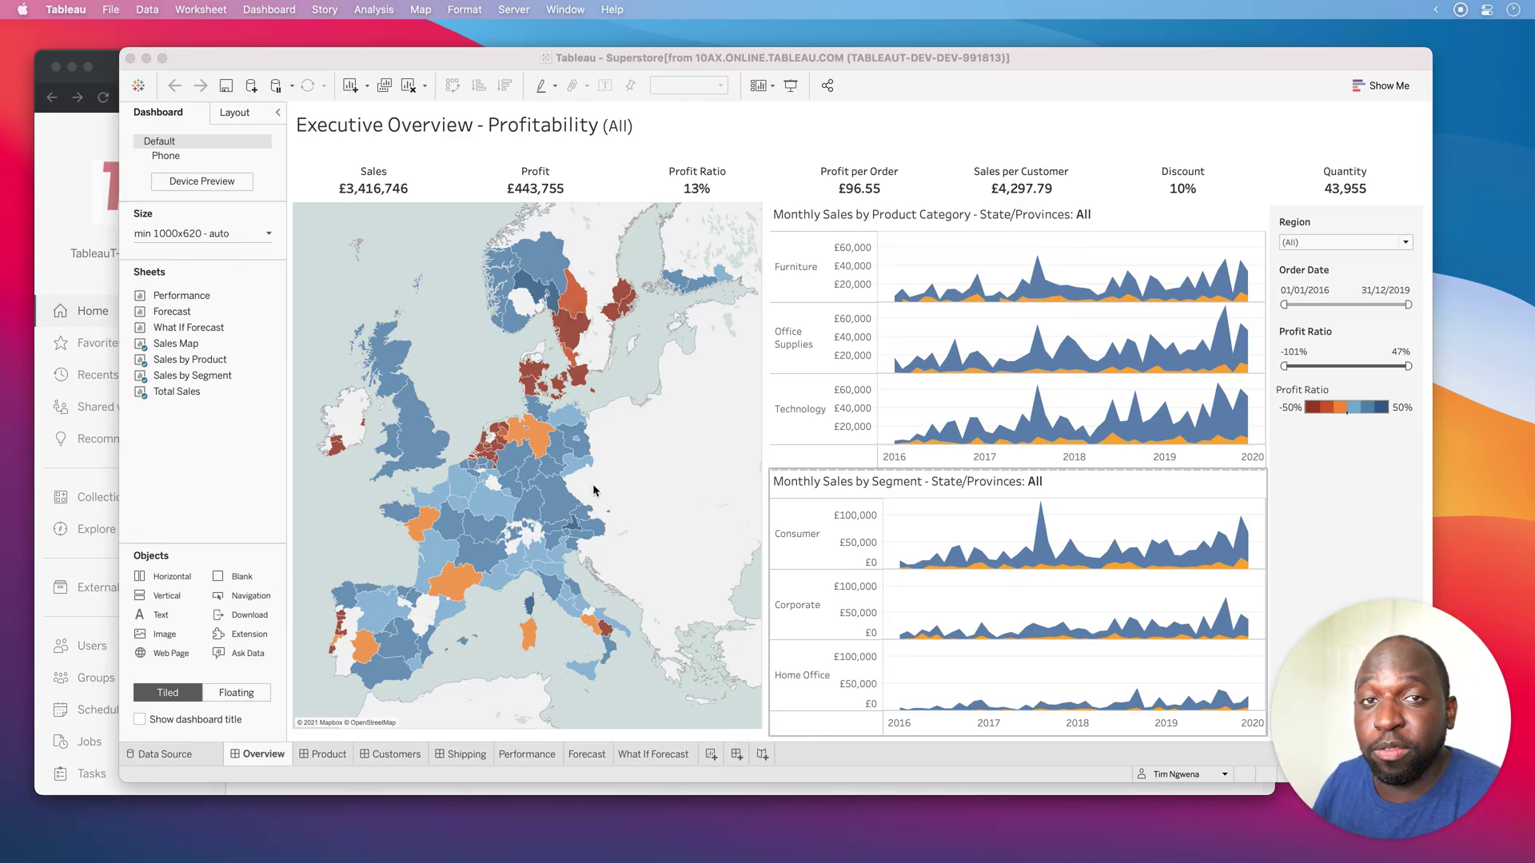
{"action": "left_click", "coordinate": [856, 135]}
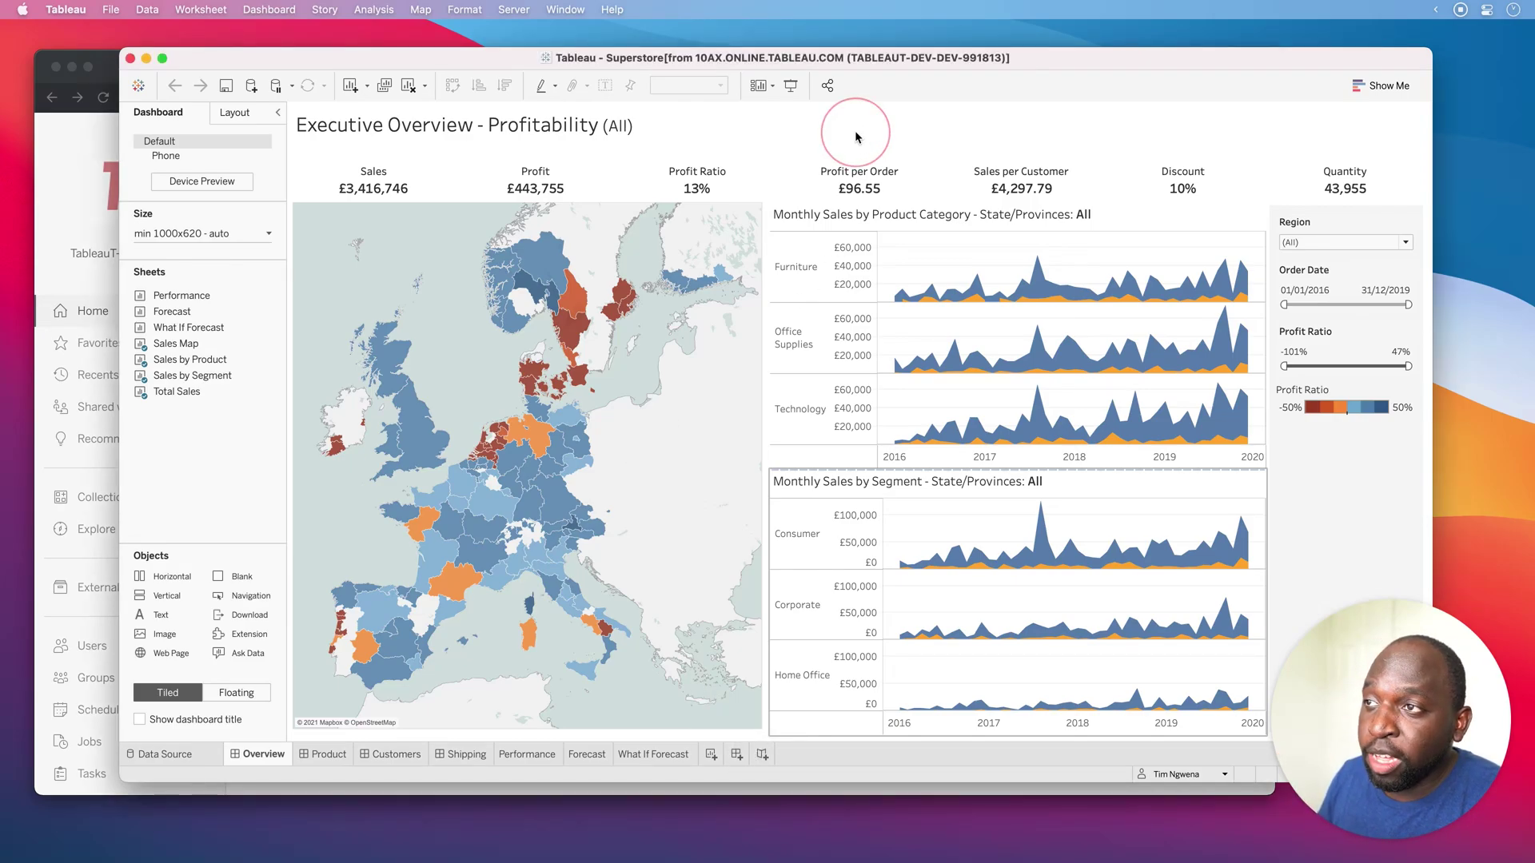
{"action": "left_click", "coordinate": [407, 758]}
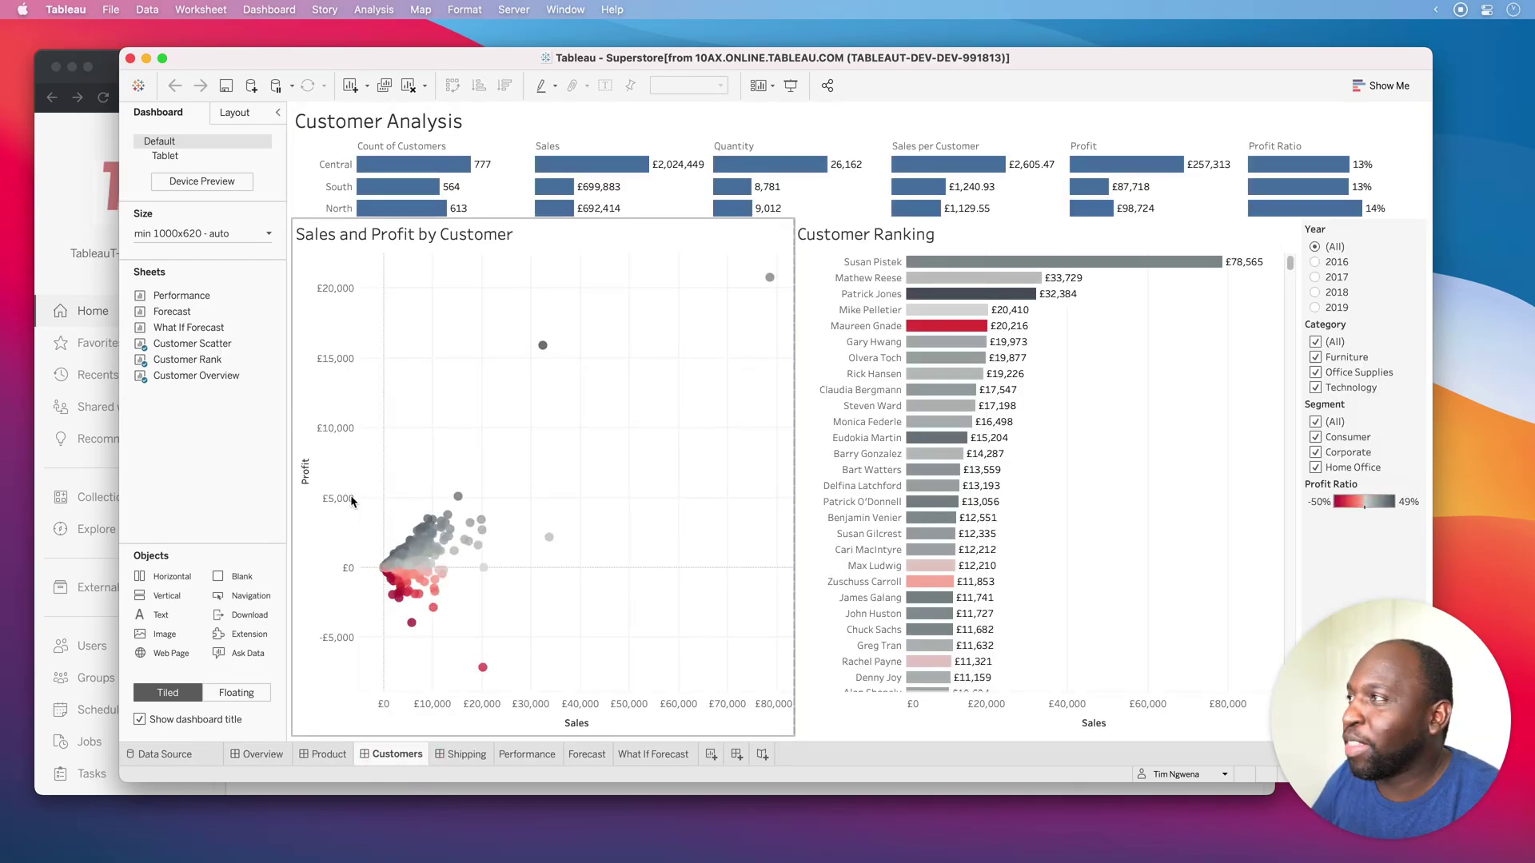
{"action": "left_click", "coordinate": [111, 9]}
{"action": "left_click", "coordinate": [154, 96]}
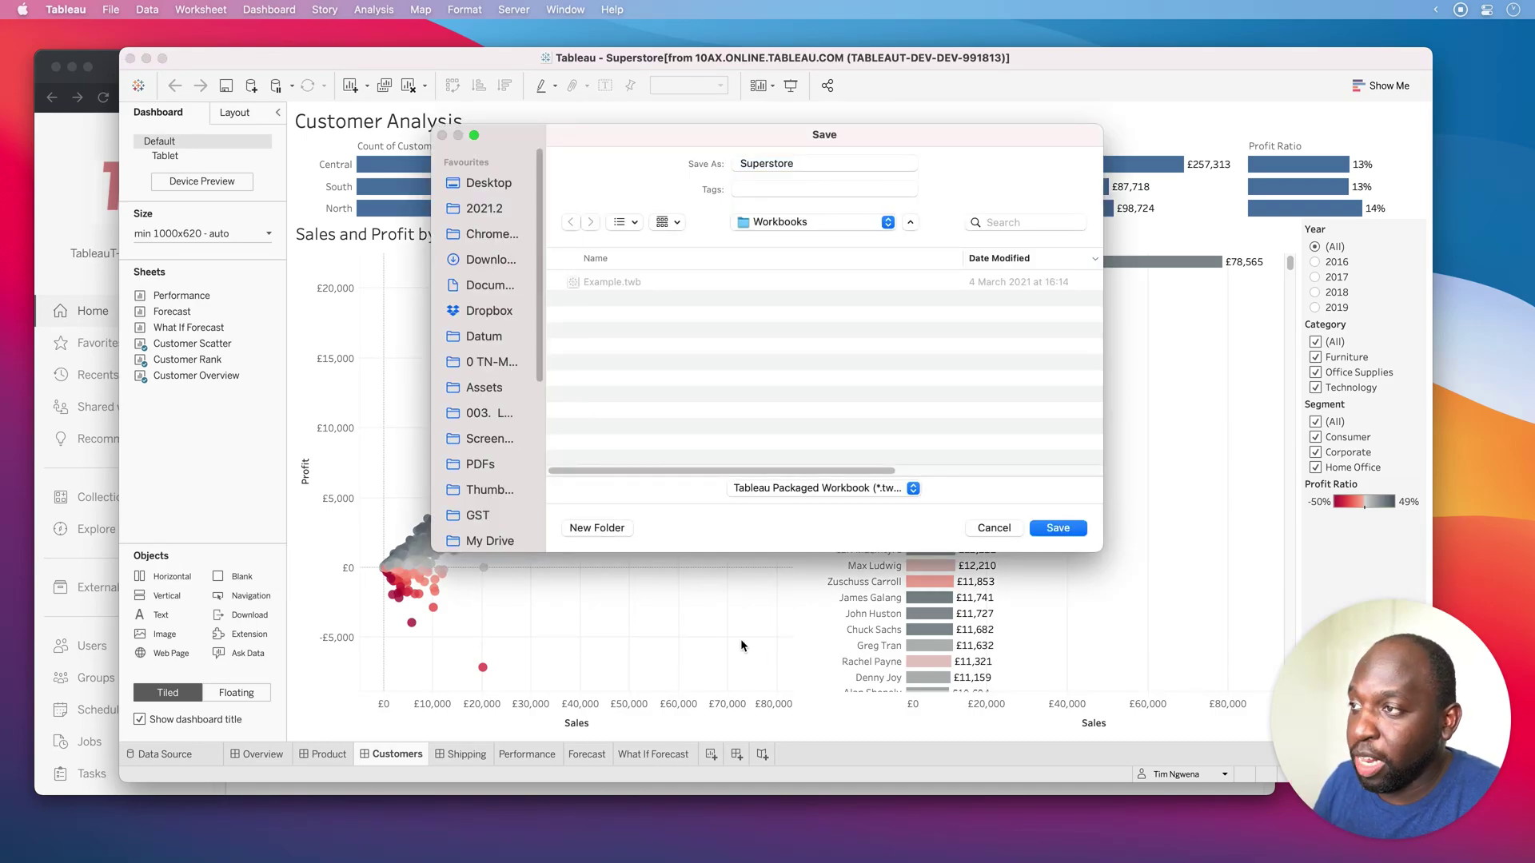
{"action": "left_click", "coordinate": [889, 224]}
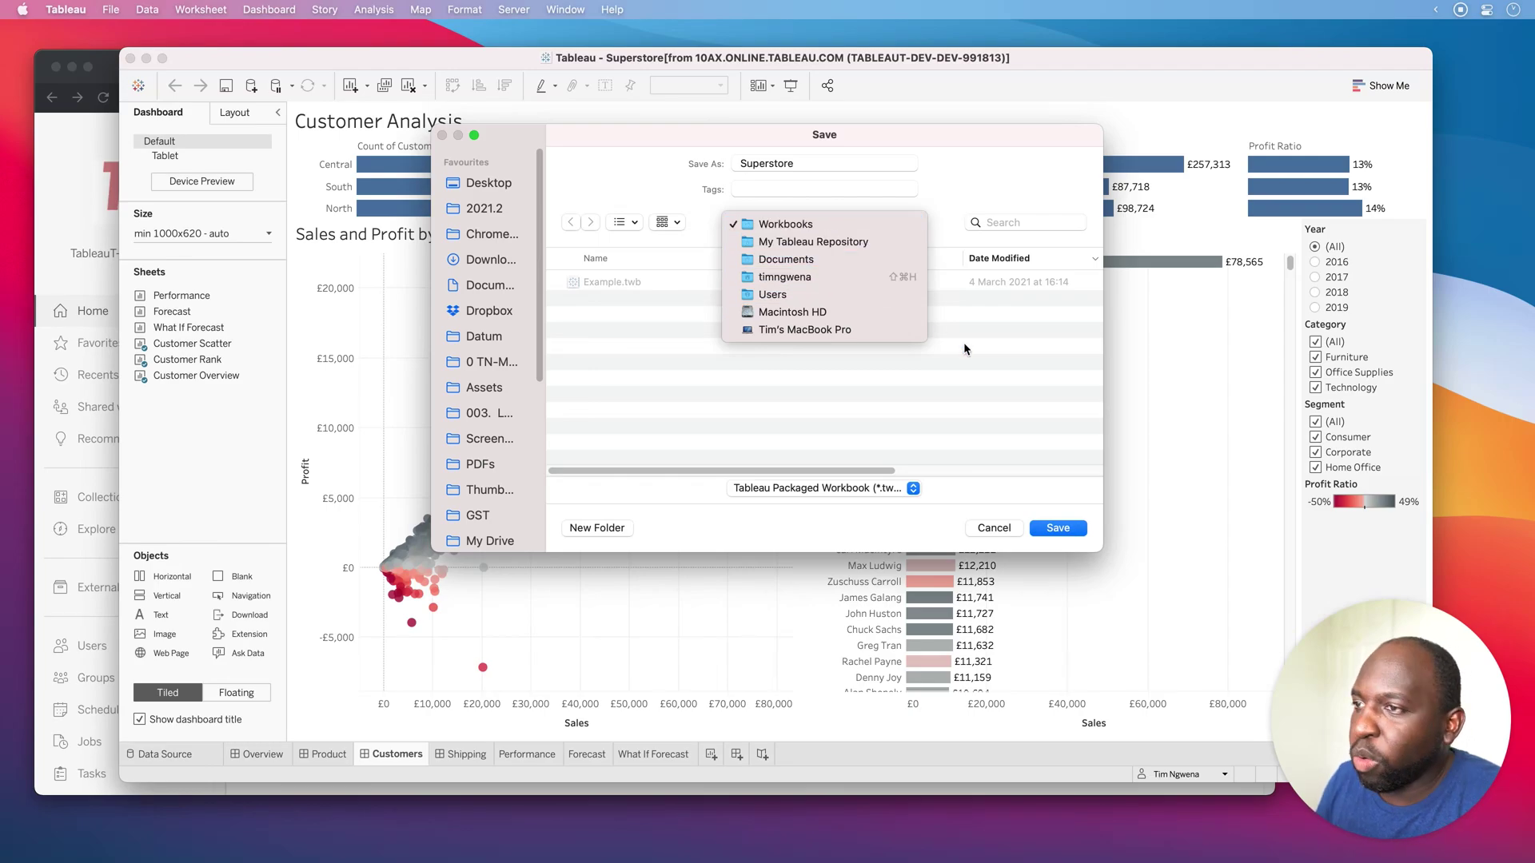
{"action": "left_click", "coordinate": [992, 376]}
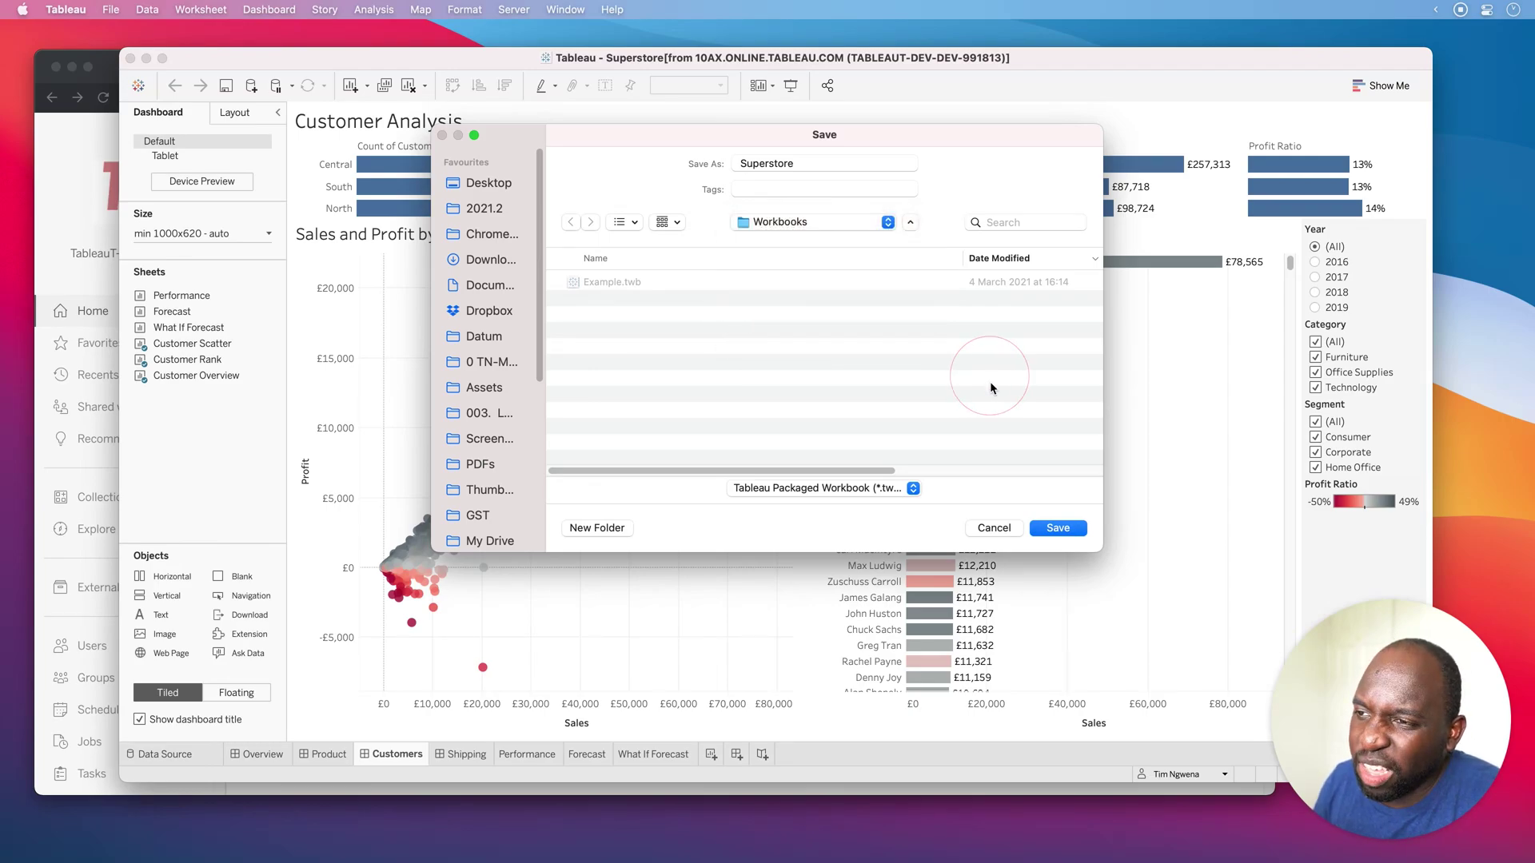
{"action": "left_click", "coordinate": [1001, 530]}
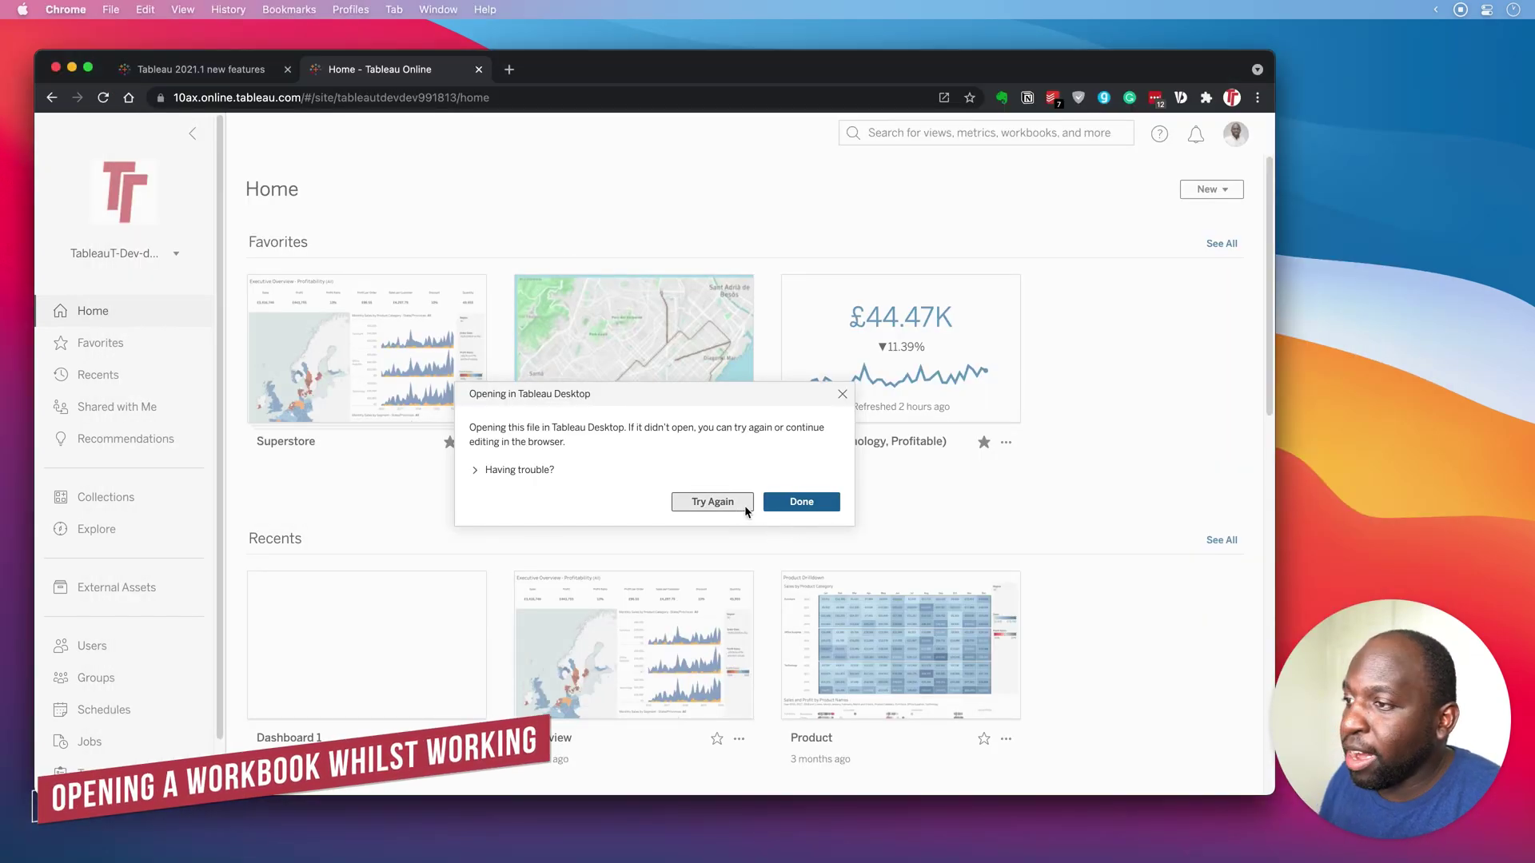
- Close Tableau Desktop and edit Superstore's Overview view in the browser
{"action": "left_click", "coordinate": [777, 502]}
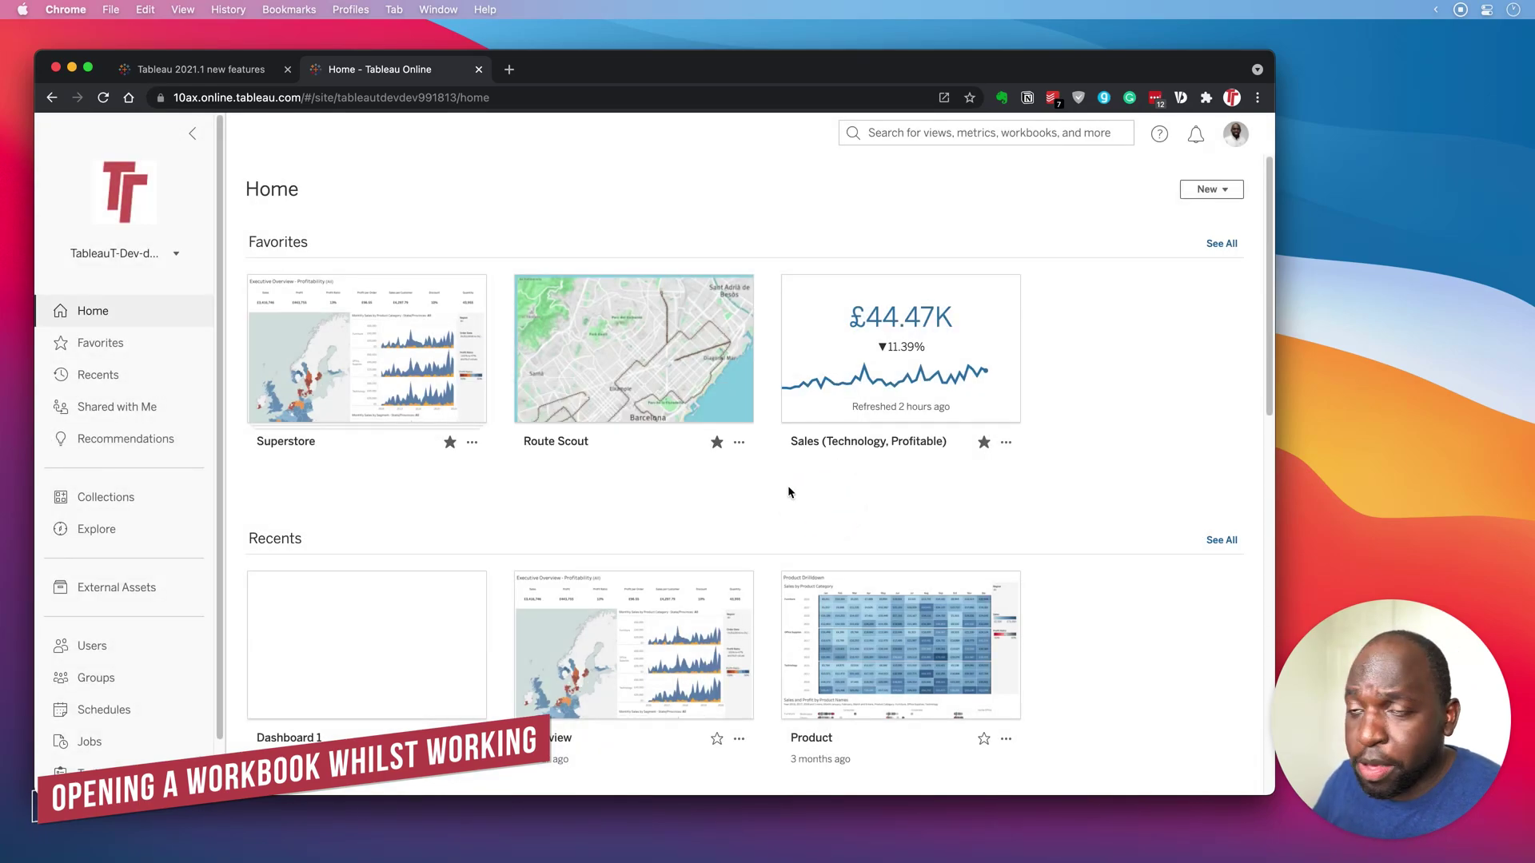
{"action": "left_click", "coordinate": [364, 381]}
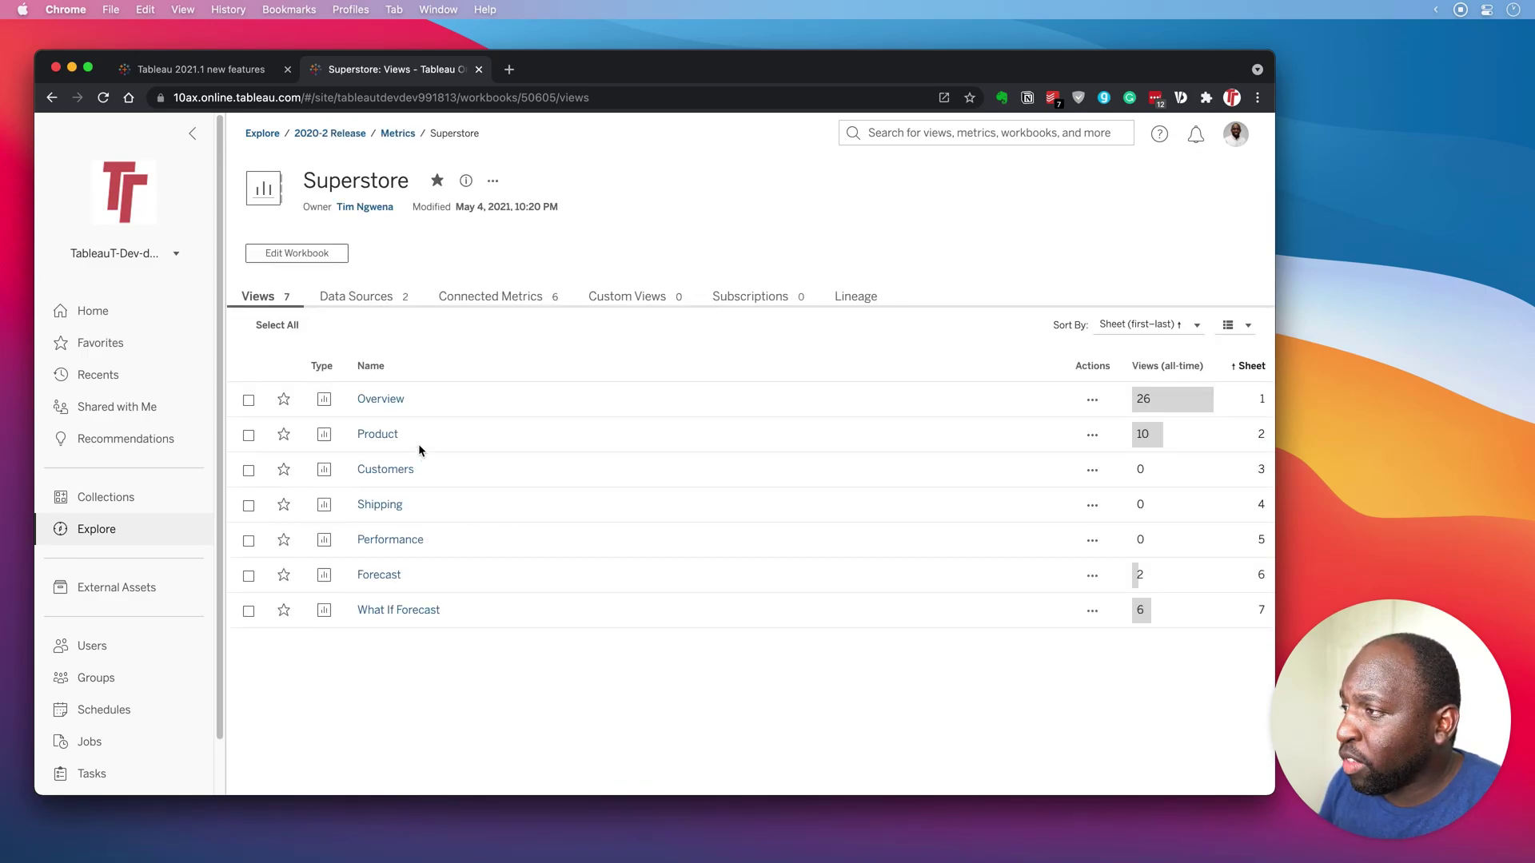
{"action": "left_click", "coordinate": [383, 402]}
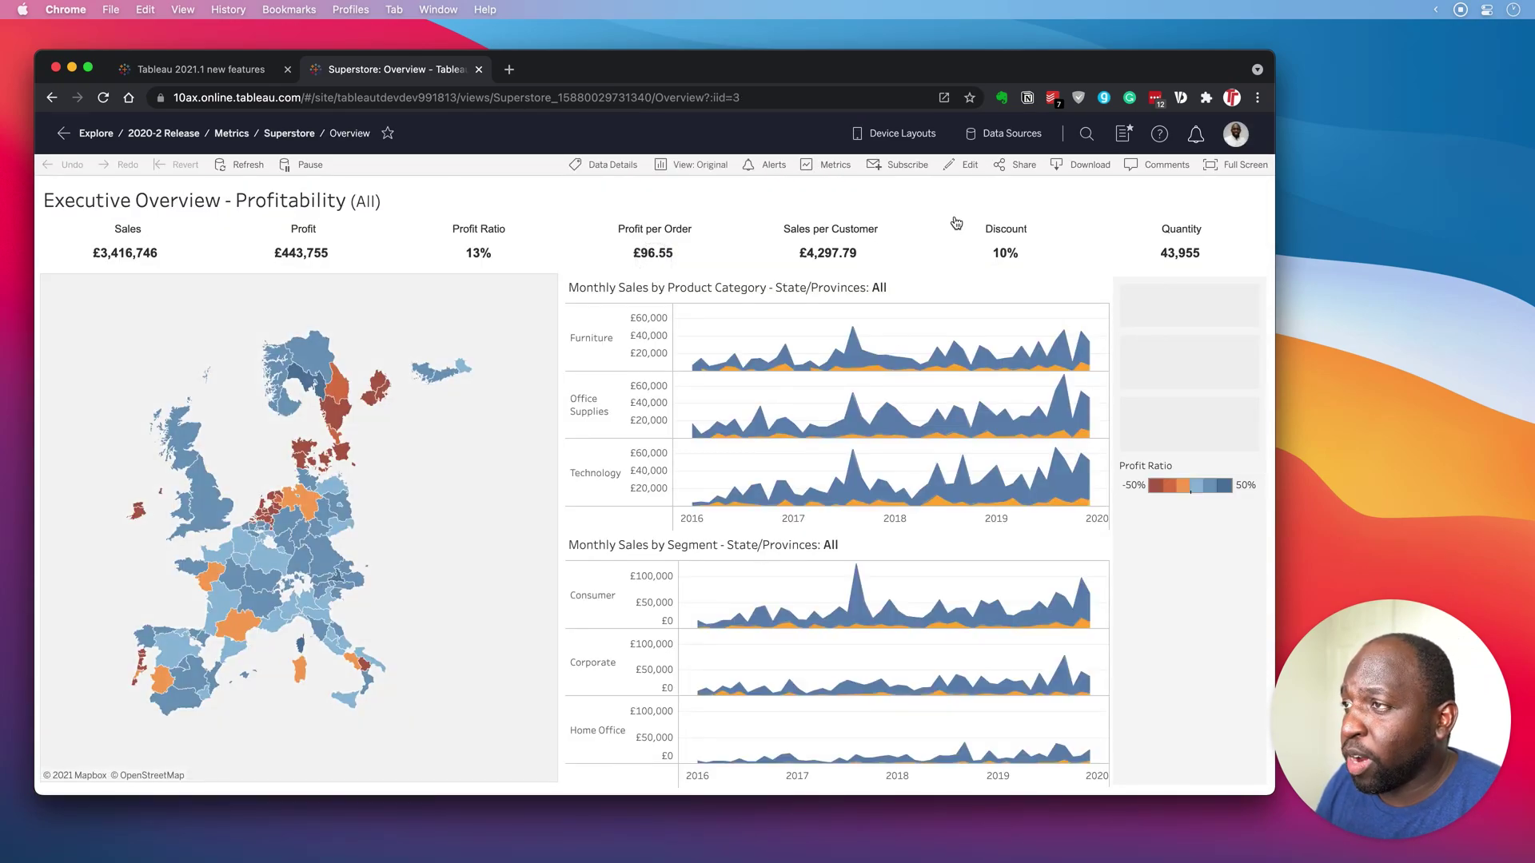
{"action": "left_click", "coordinate": [965, 167]}
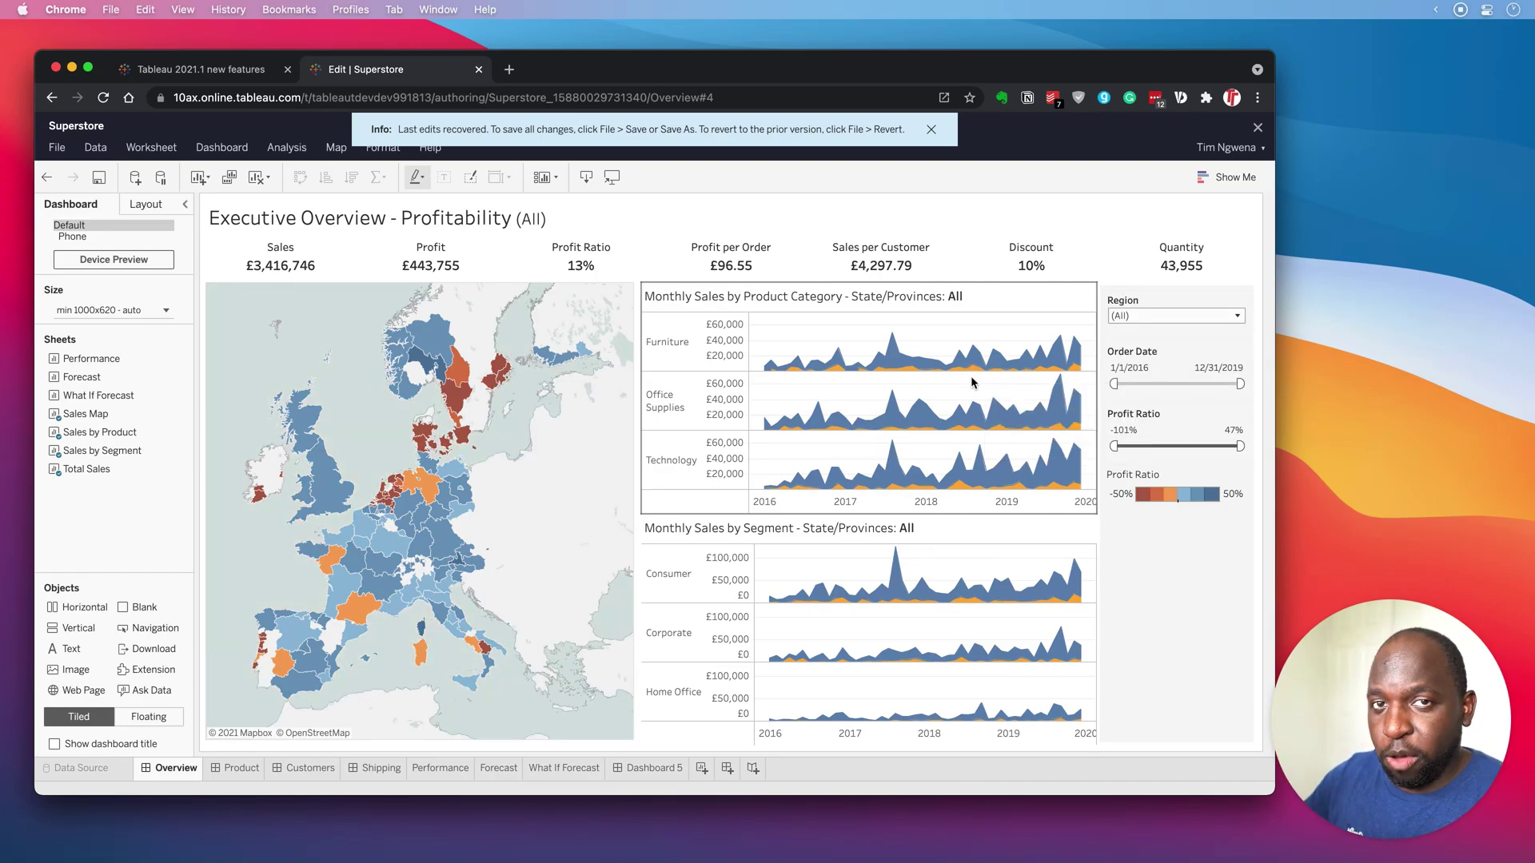
- Select the dashboard map and go to its Sales Map worksheet
{"action": "left_click", "coordinate": [512, 490]}
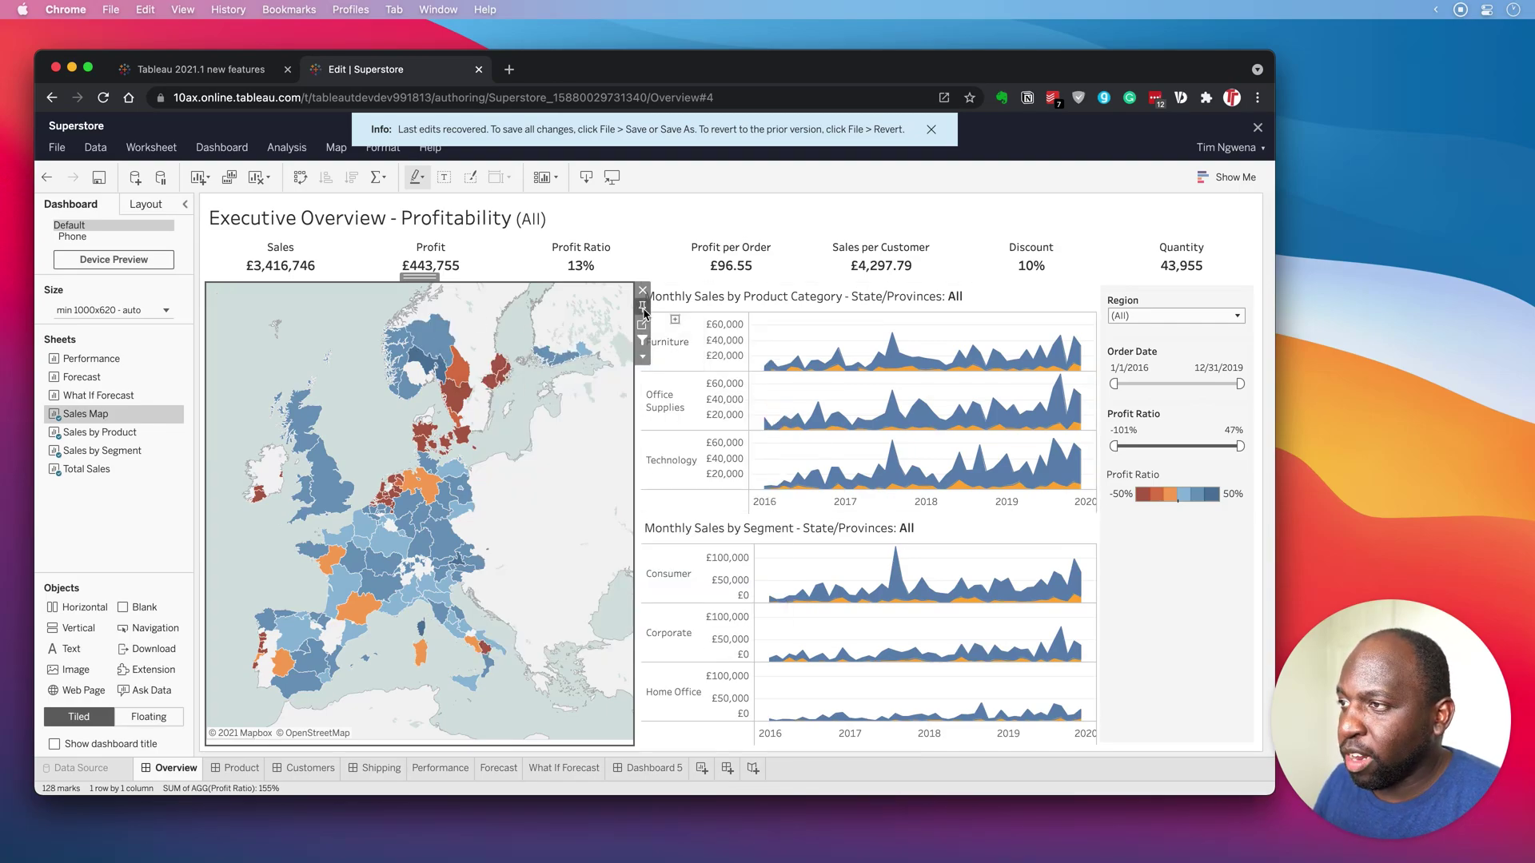
{"action": "left_click", "coordinate": [557, 328]}
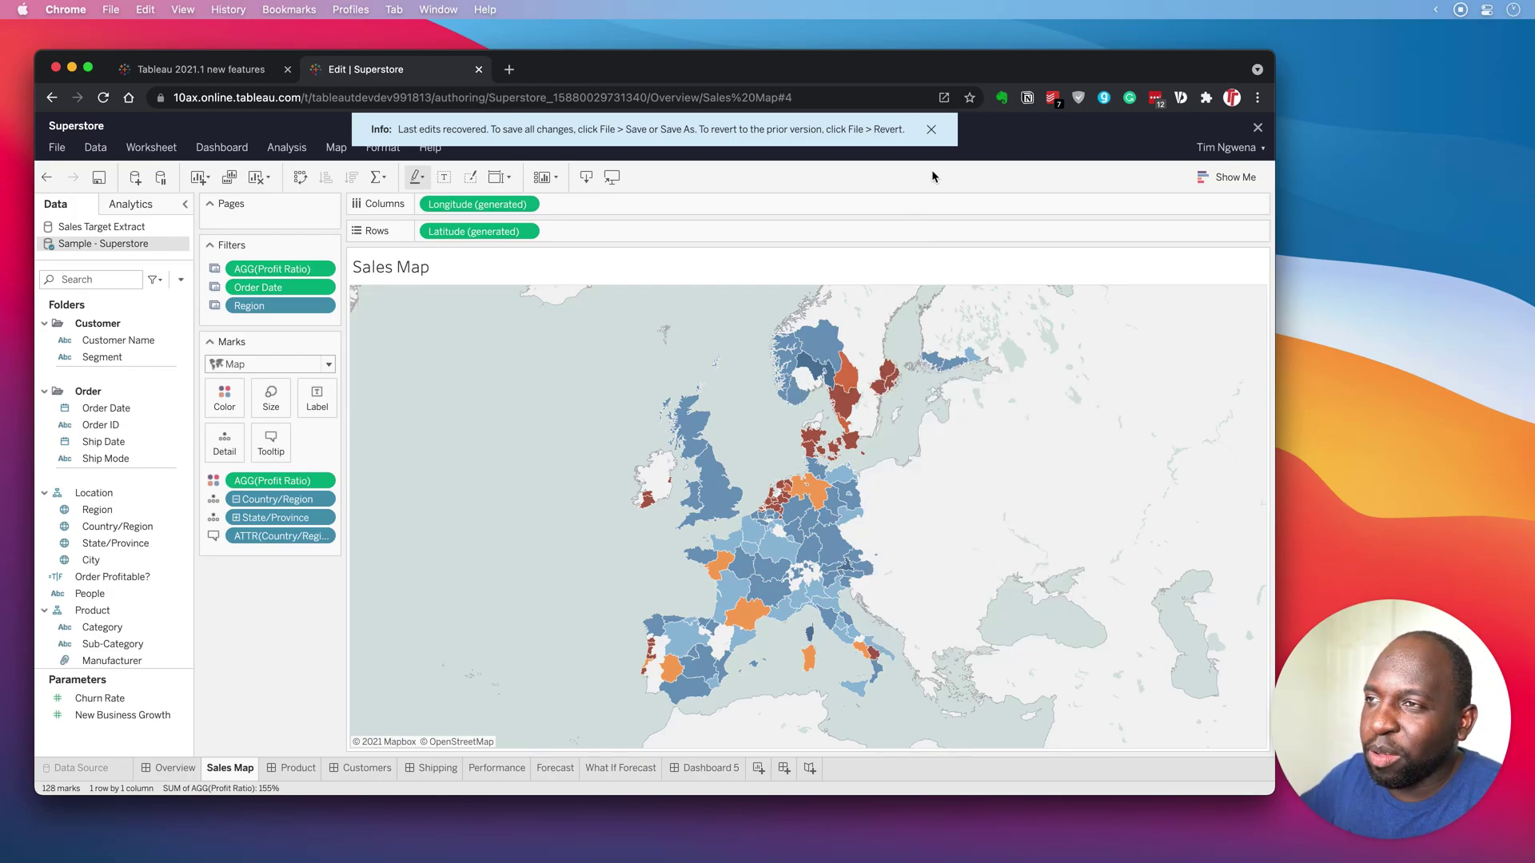
- Change the Profit Ratio colour palette to Sunrise-Sunset Diverging
{"action": "left_click", "coordinate": [932, 131]}
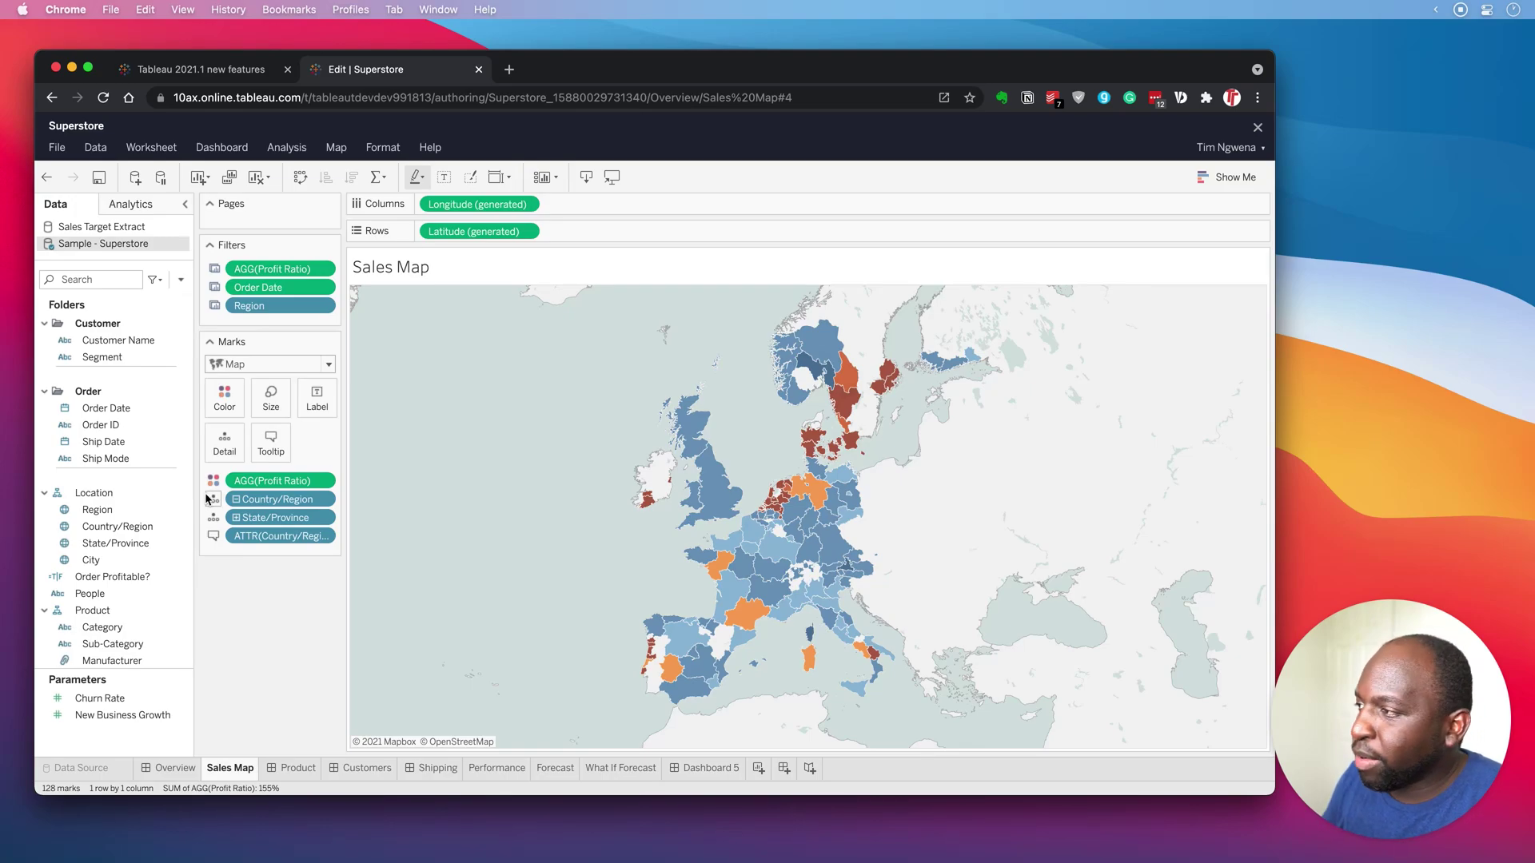
{"action": "left_click", "coordinate": [228, 398]}
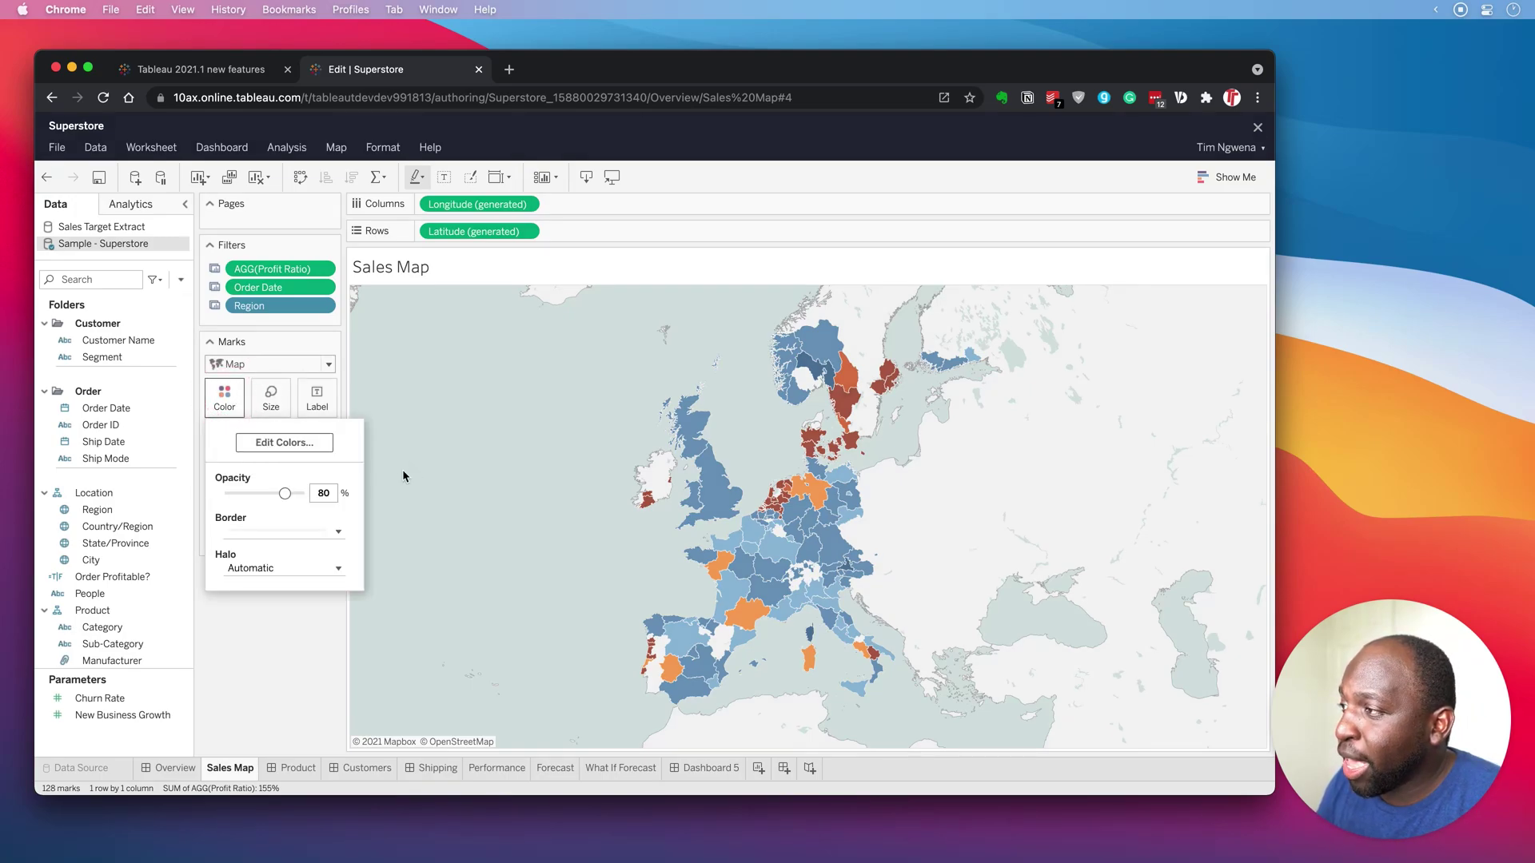
{"action": "left_click", "coordinate": [282, 442]}
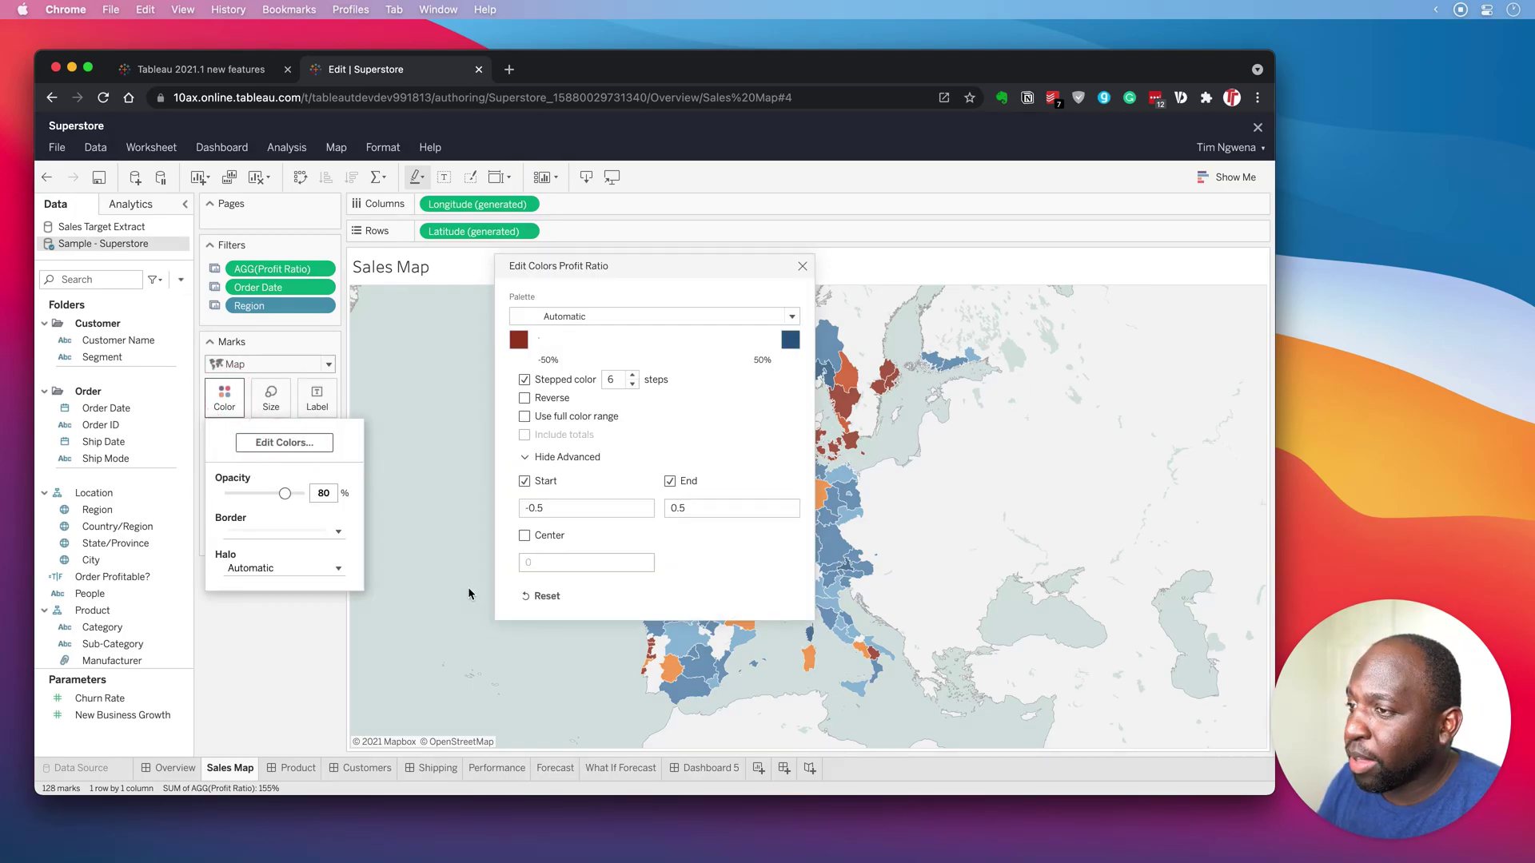
{"action": "left_click", "coordinate": [793, 316]}
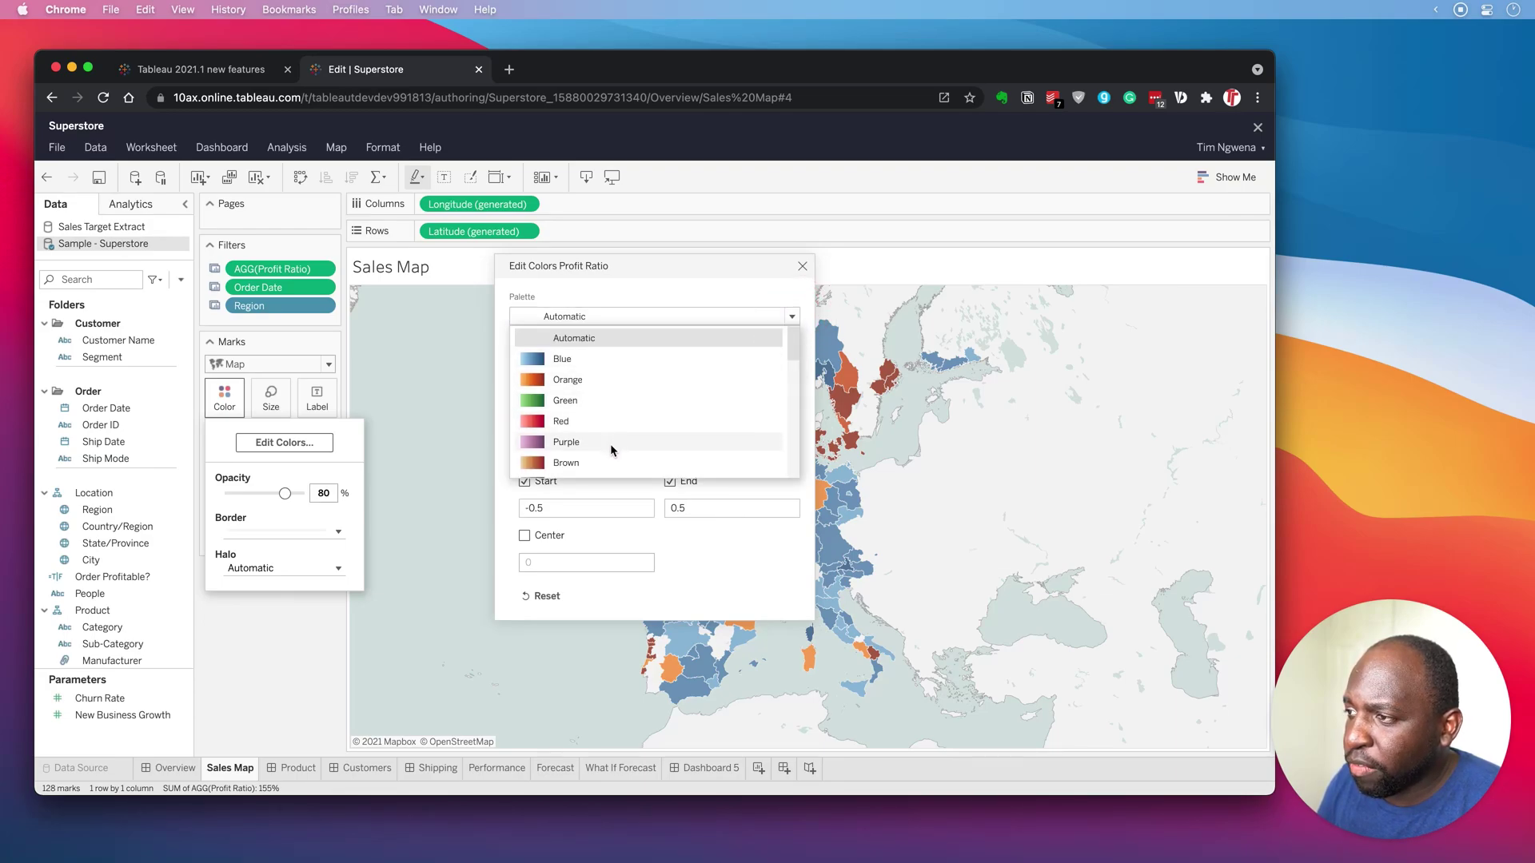
{"action": "scroll", "coordinate": [610, 444], "scroll_direction": "down", "scroll_amount": 3}
{"action": "scroll", "coordinate": [616, 439], "scroll_direction": "down", "scroll_amount": 5}
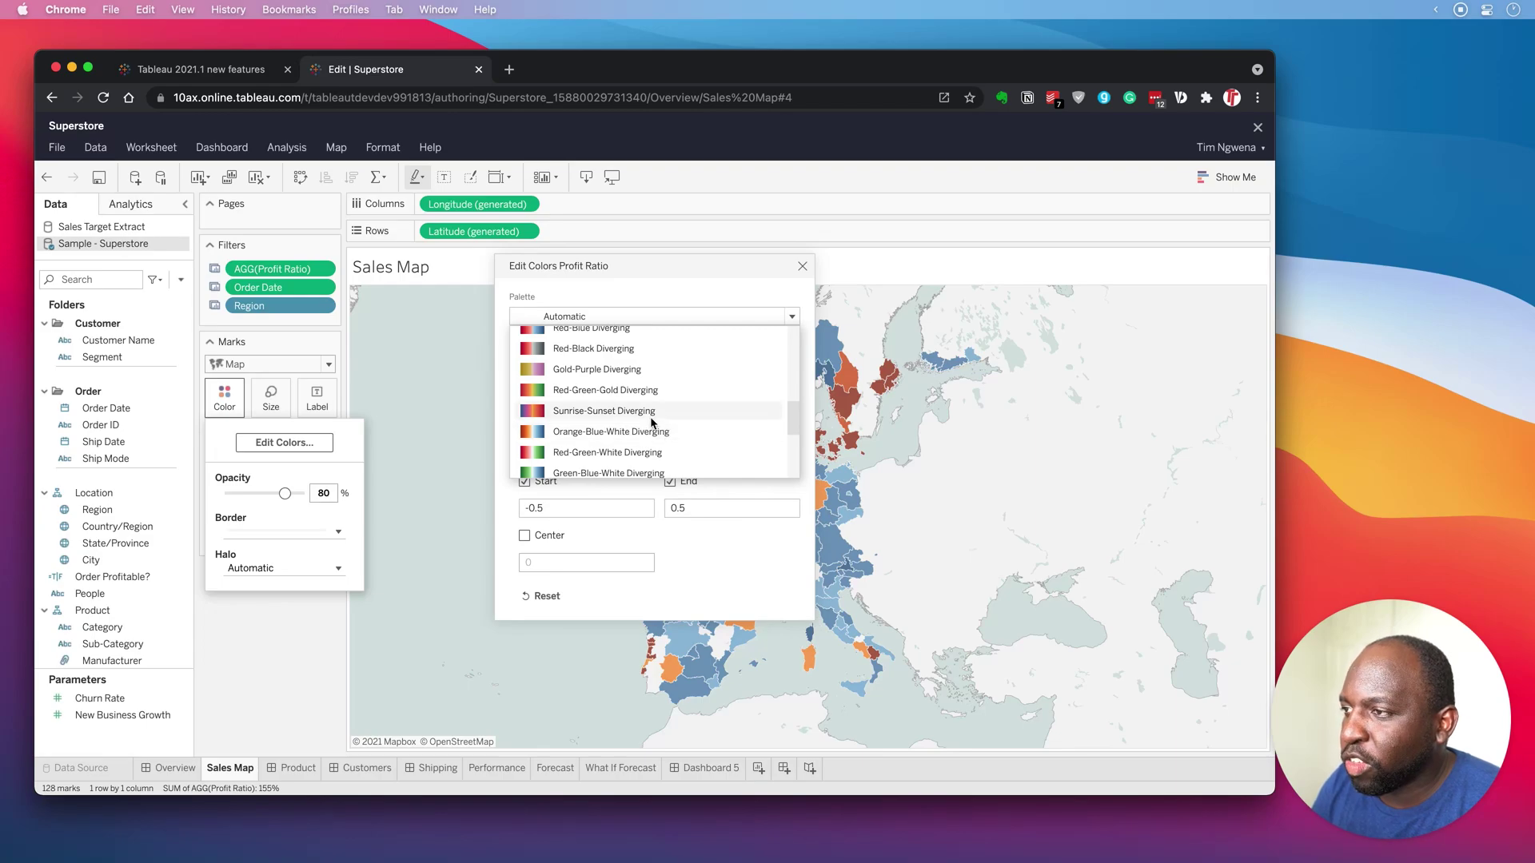
{"action": "left_click", "coordinate": [710, 544]}
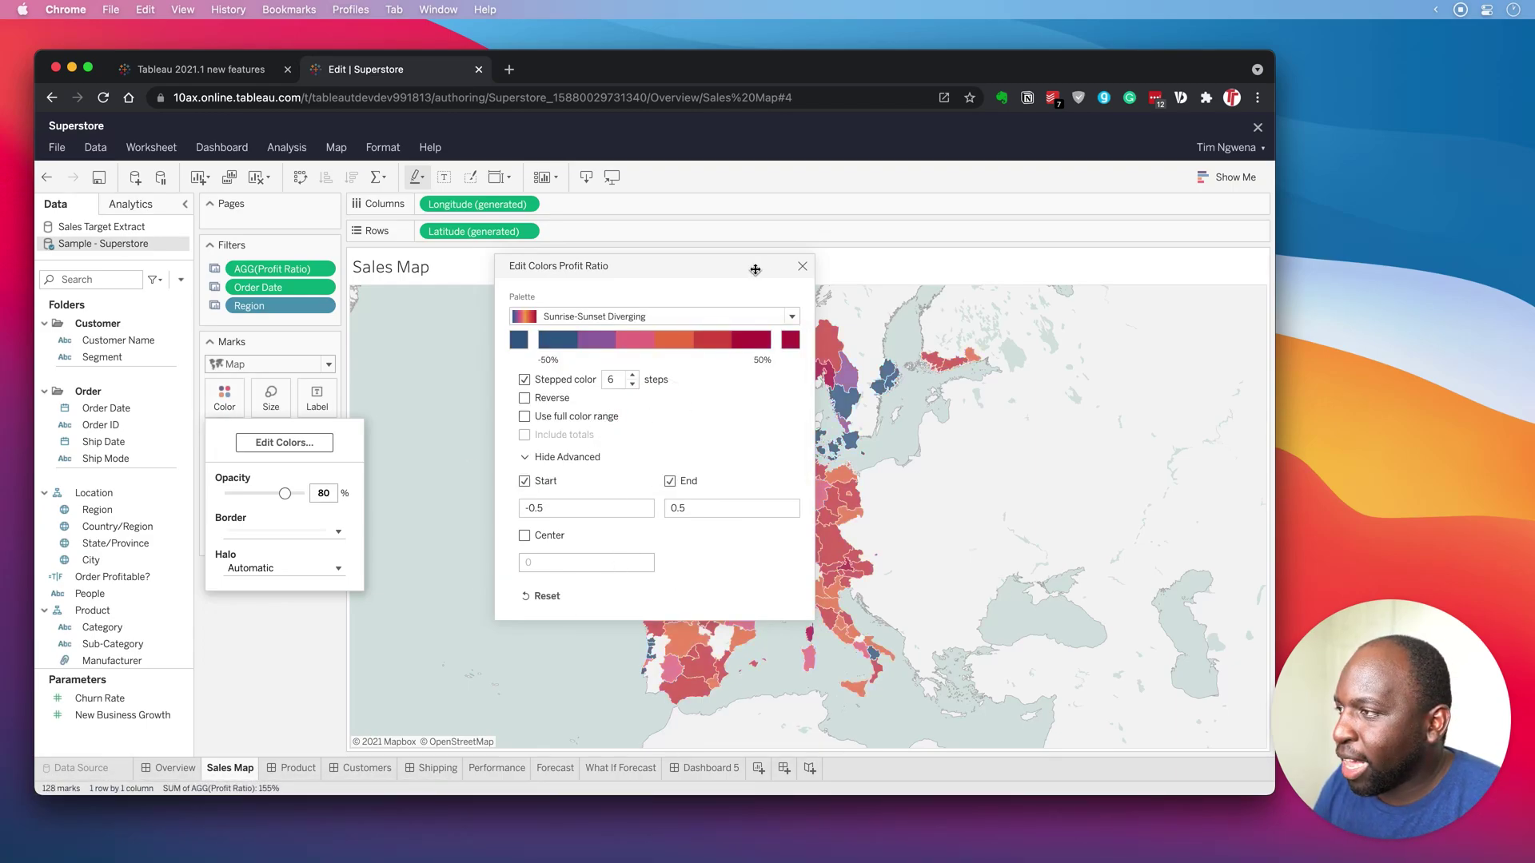
{"action": "left_click", "coordinate": [801, 266]}
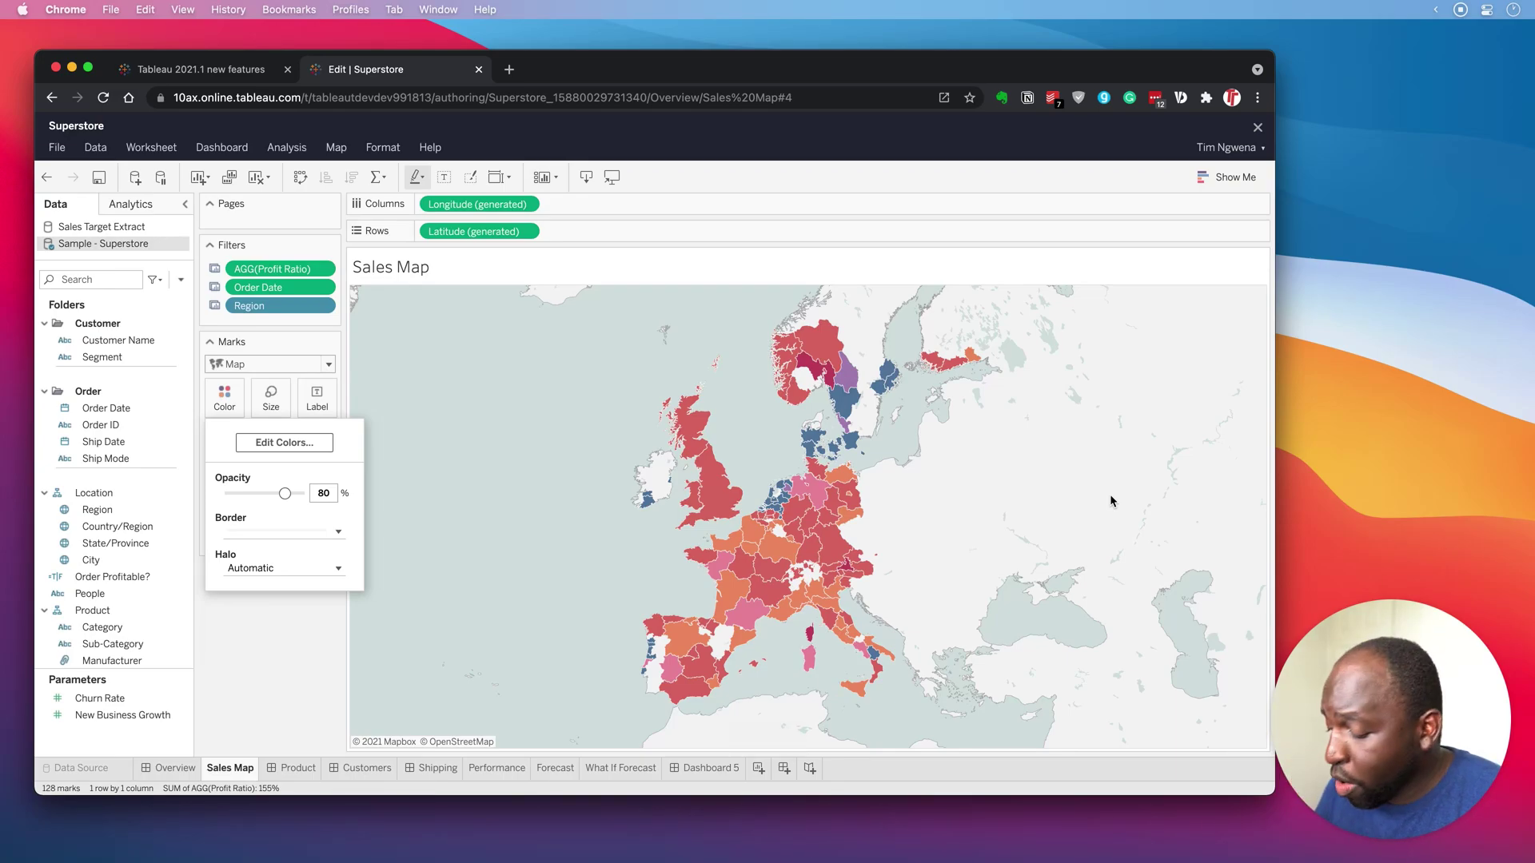
- Close the colour options popup to reveal the recoloured Sales Map
{"action": "key", "text": "ctrl+shift+a"}
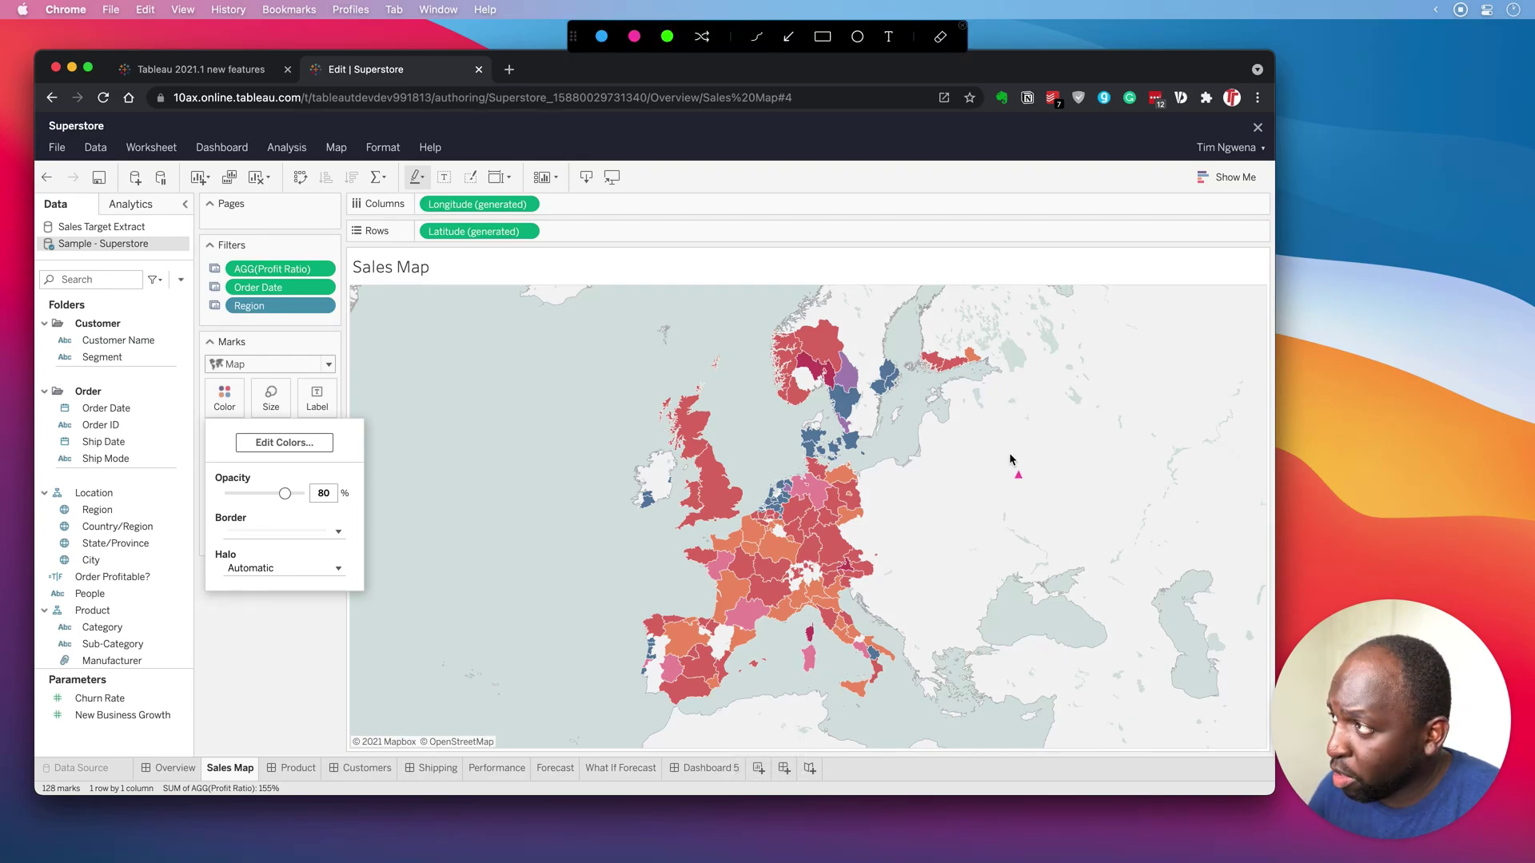
{"action": "key", "text": "Escape"}
{"action": "left_click", "coordinate": [56, 152]}
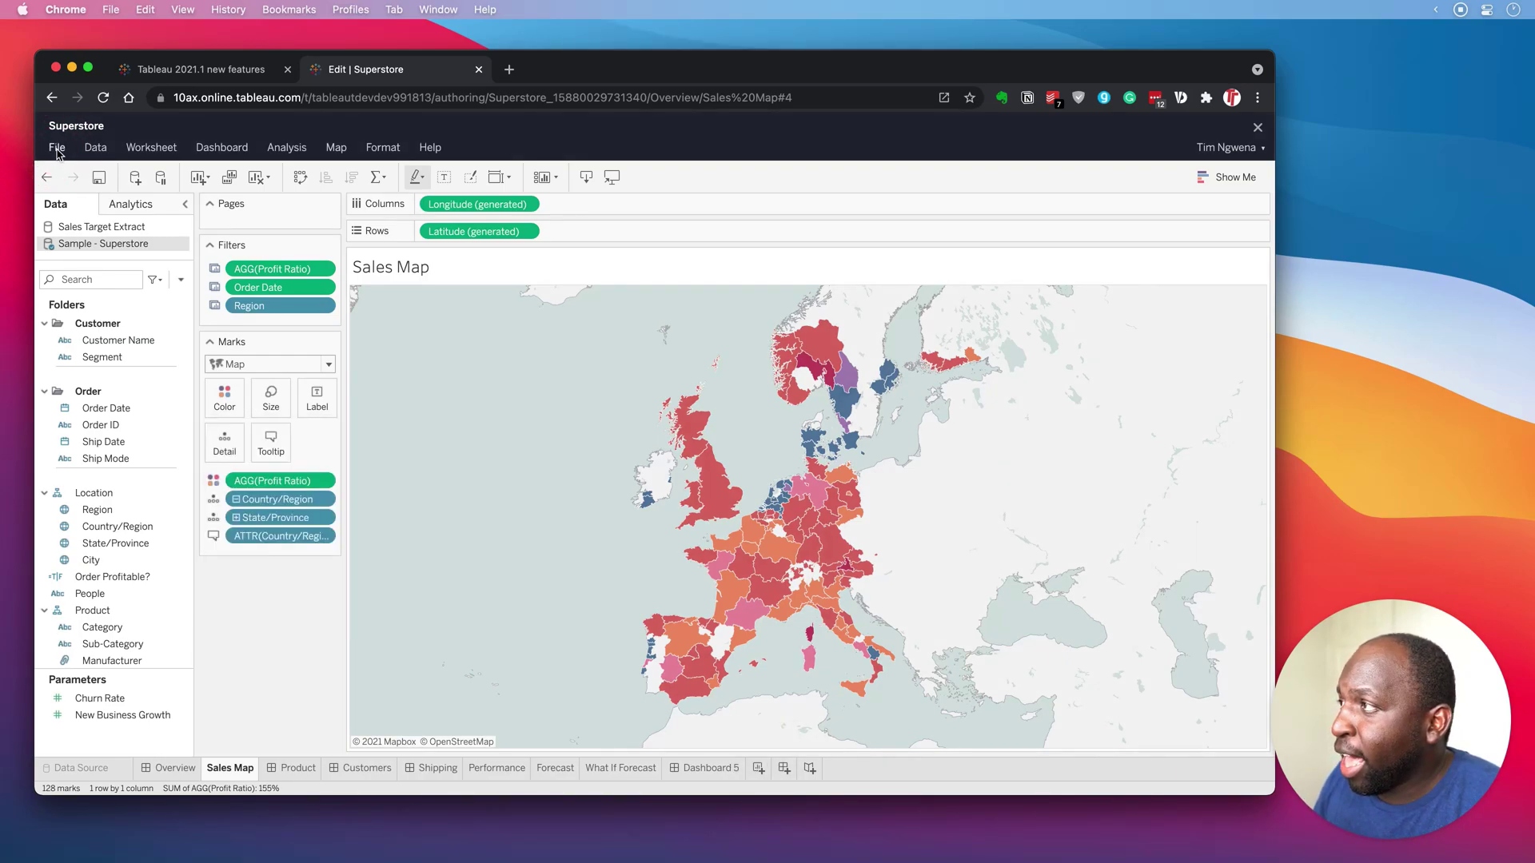
- Look over the File menu options and close it without choosing anything
{"action": "left_click", "coordinate": [57, 153]}
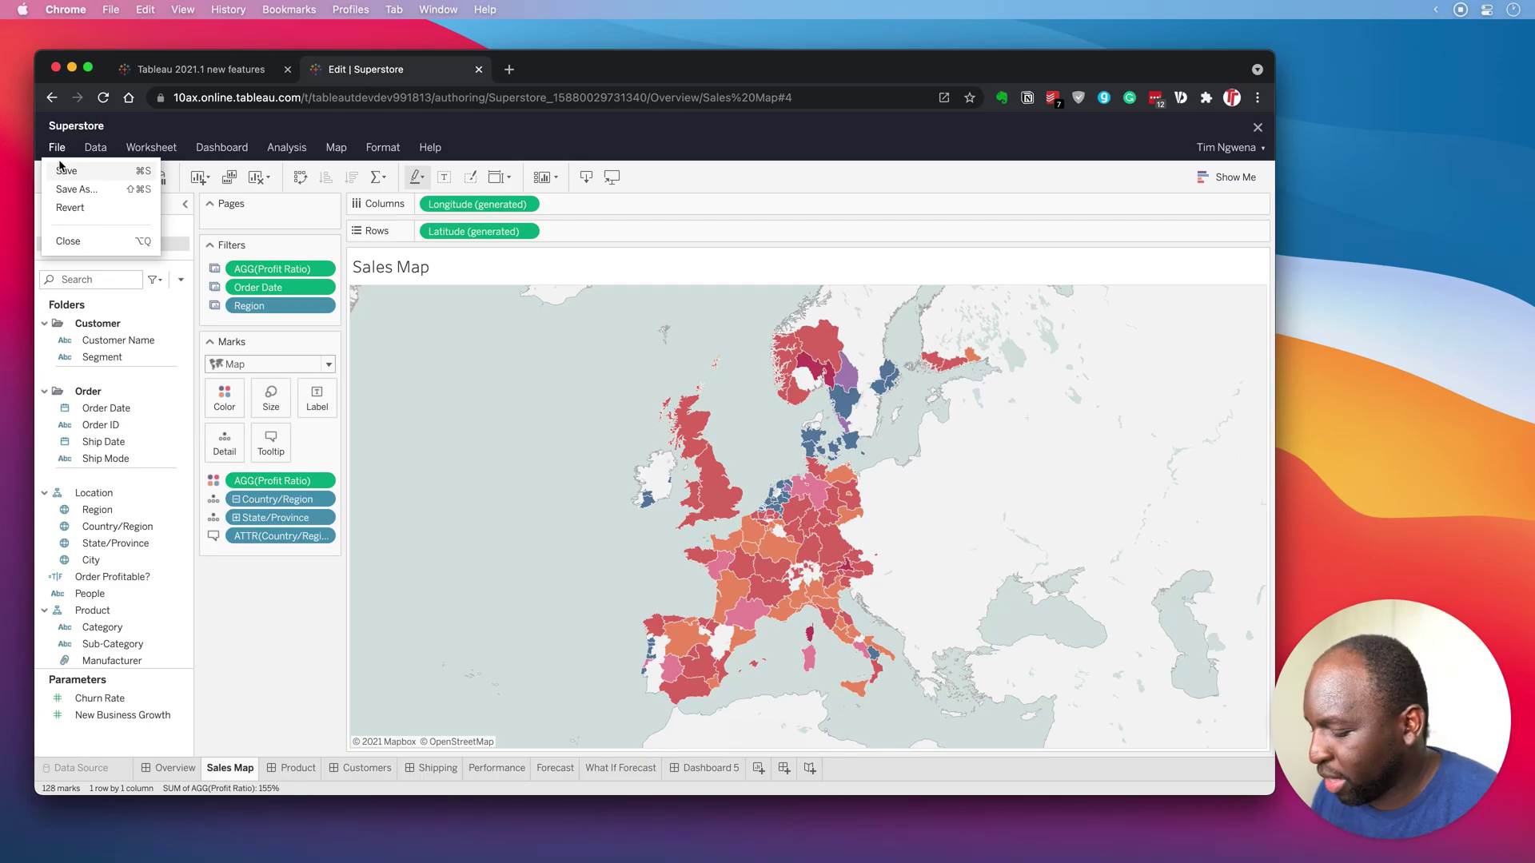
{"action": "left_click", "coordinate": [553, 402]}
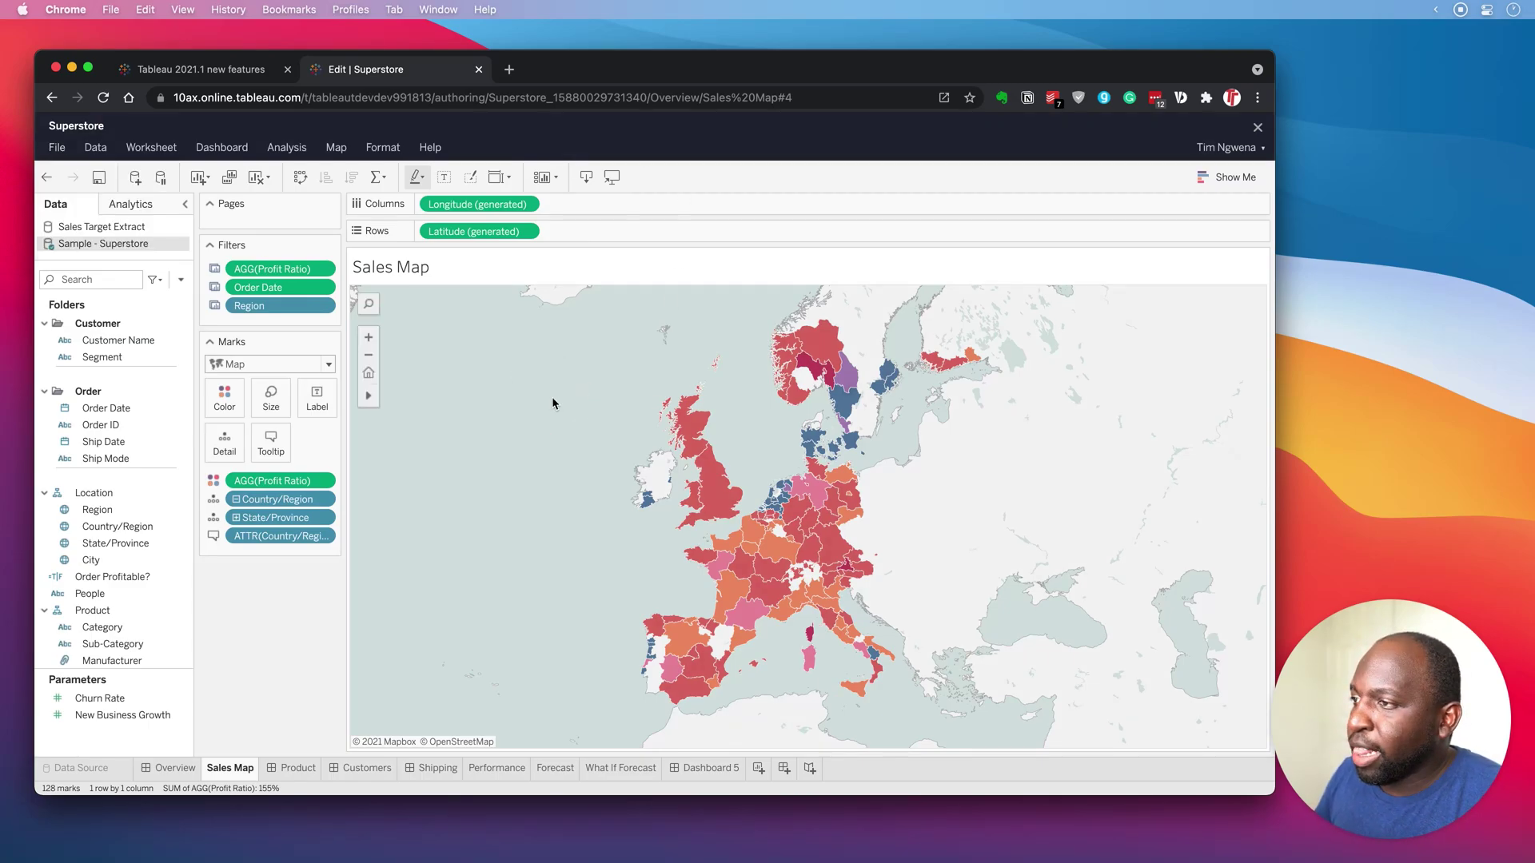
{"action": "key", "text": "ctrl+alt+super+a"}
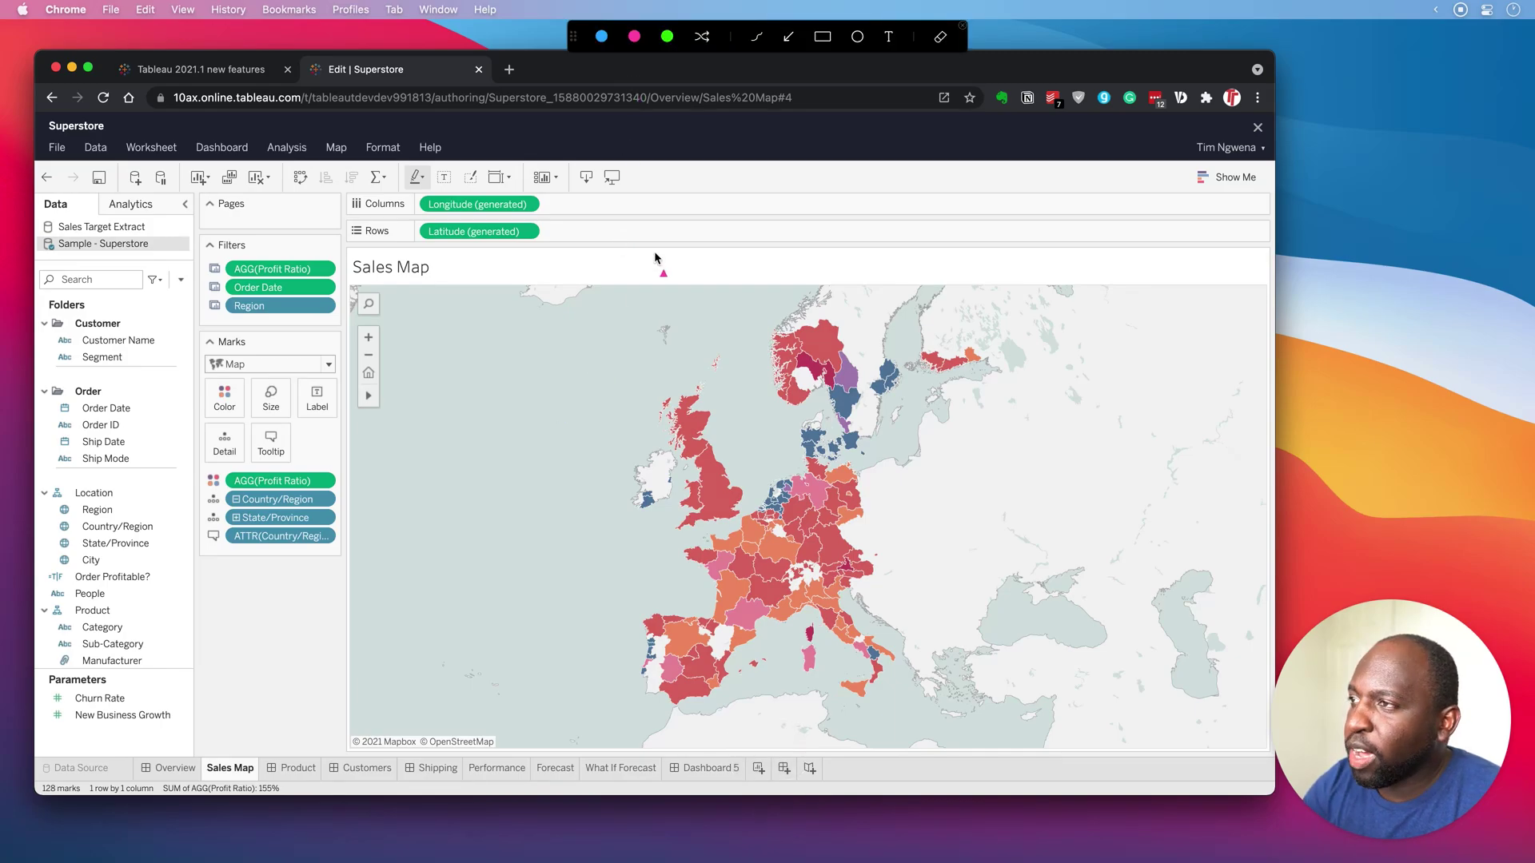
{"action": "left_click_drag", "start_coordinate": [658, 254], "coordinate": [616, 191]}
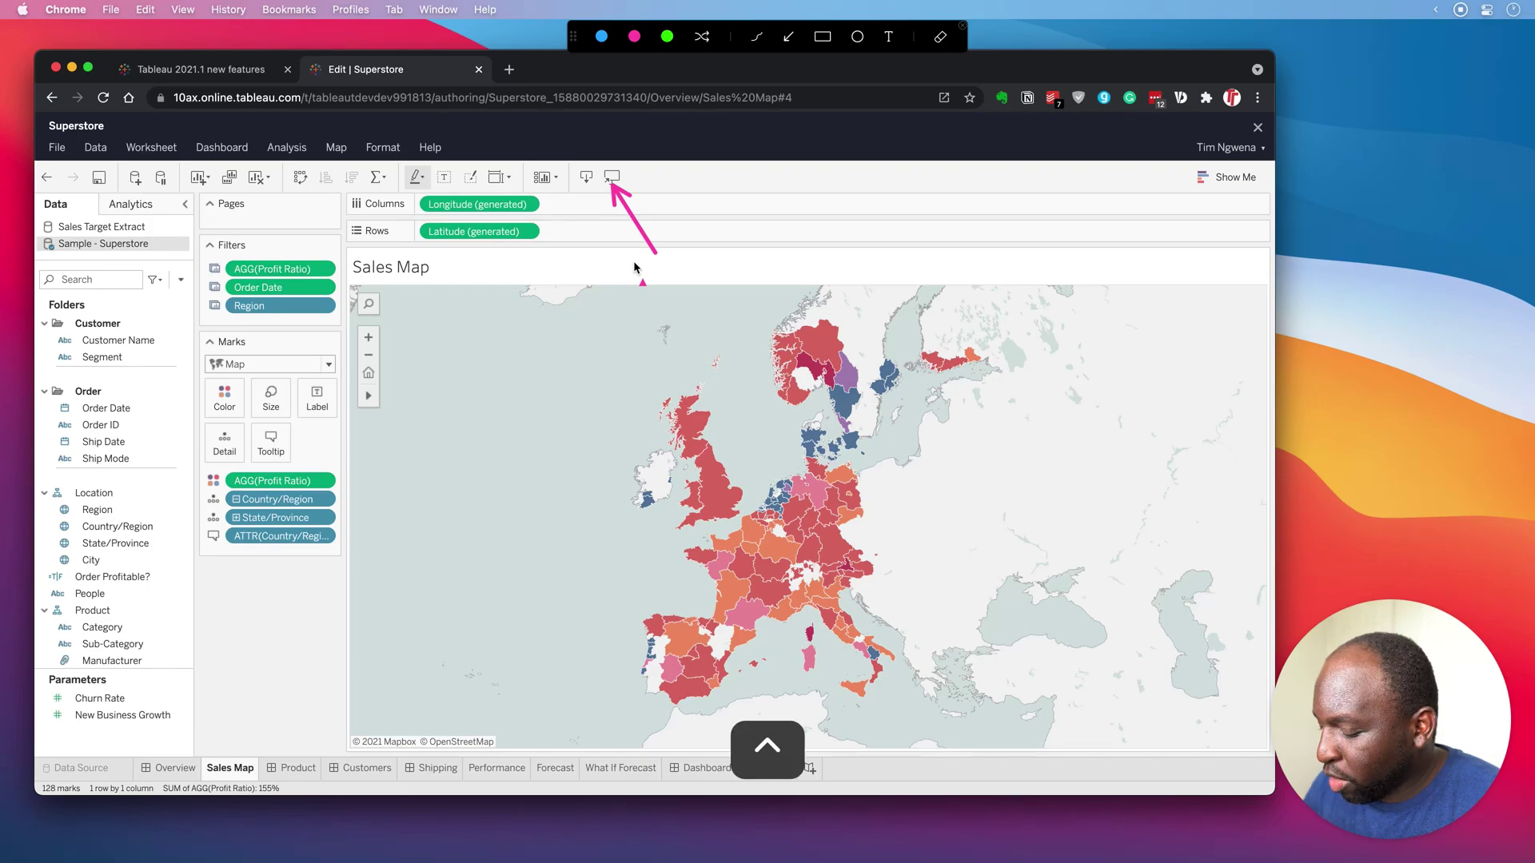
{"action": "key", "text": "ctrl+alt+super+a"}
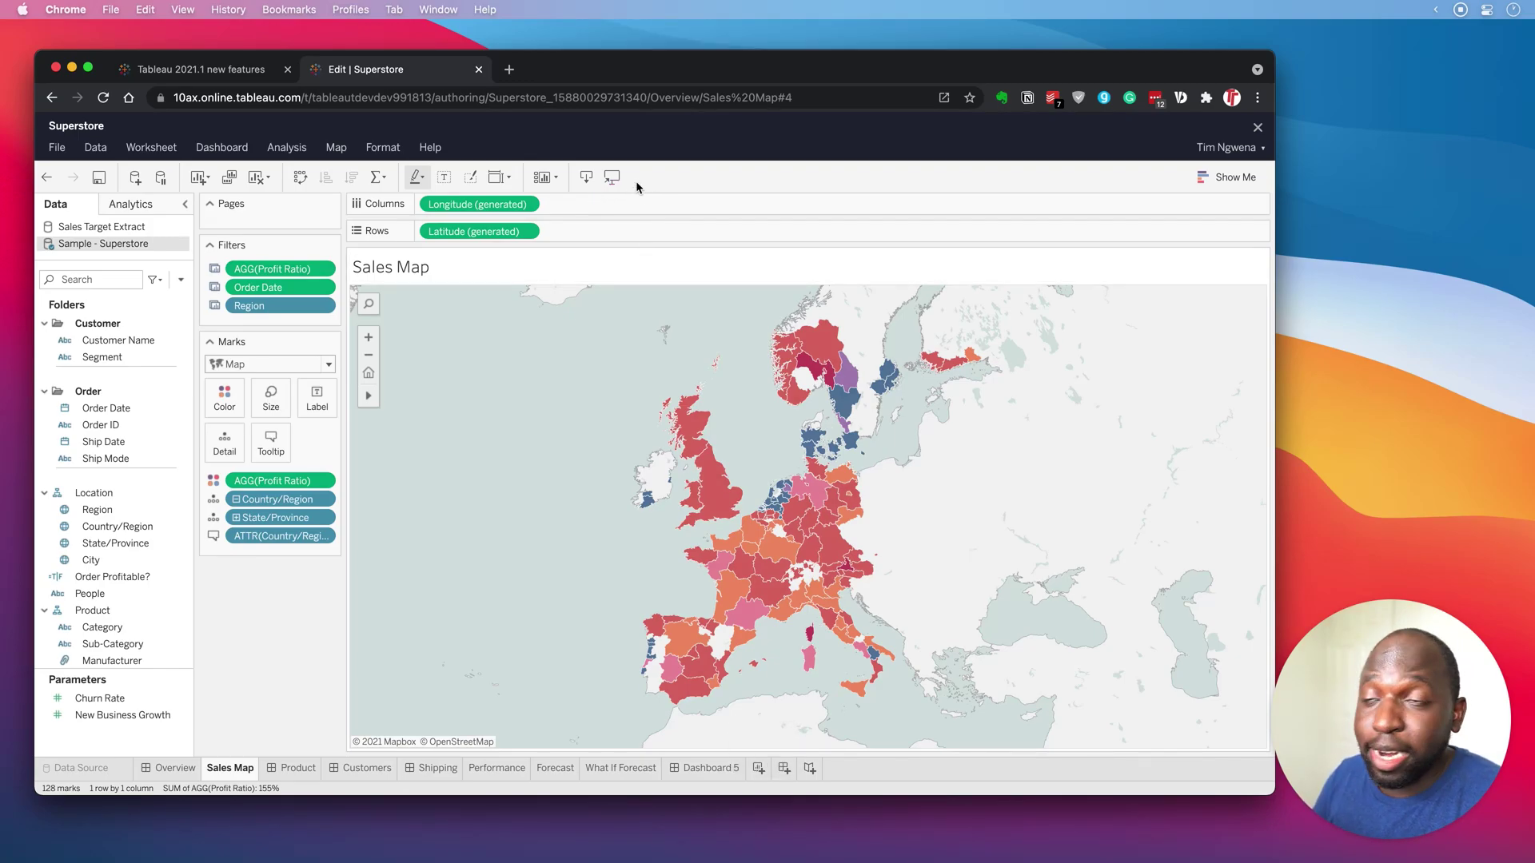
{"action": "left_click", "coordinate": [612, 178]}
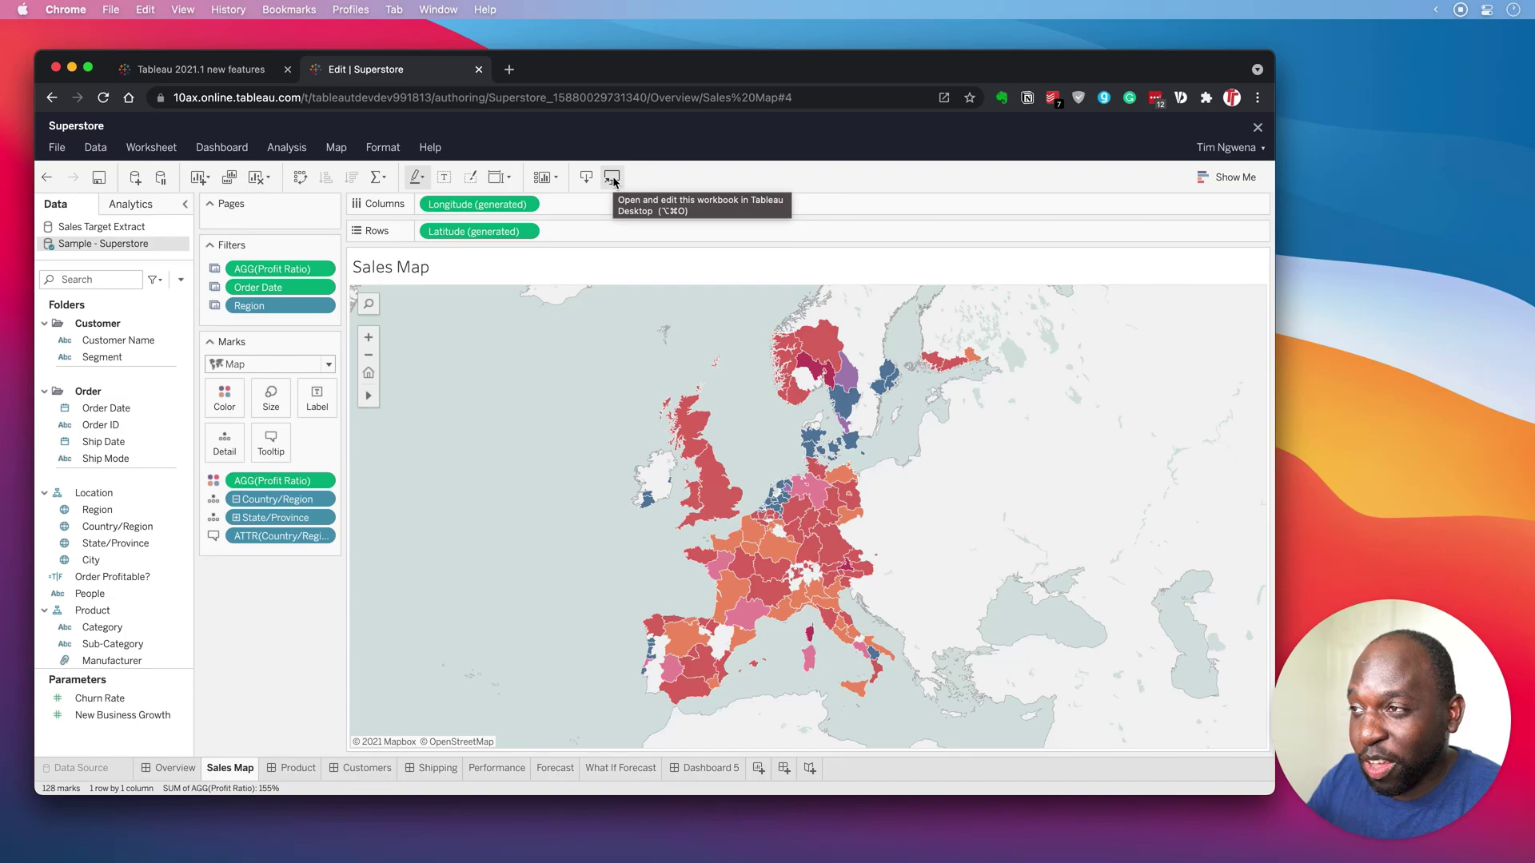
- Save the recoloured workbook and open it in Tableau Desktop, always allowing the site
{"action": "left_click", "coordinate": [613, 179]}
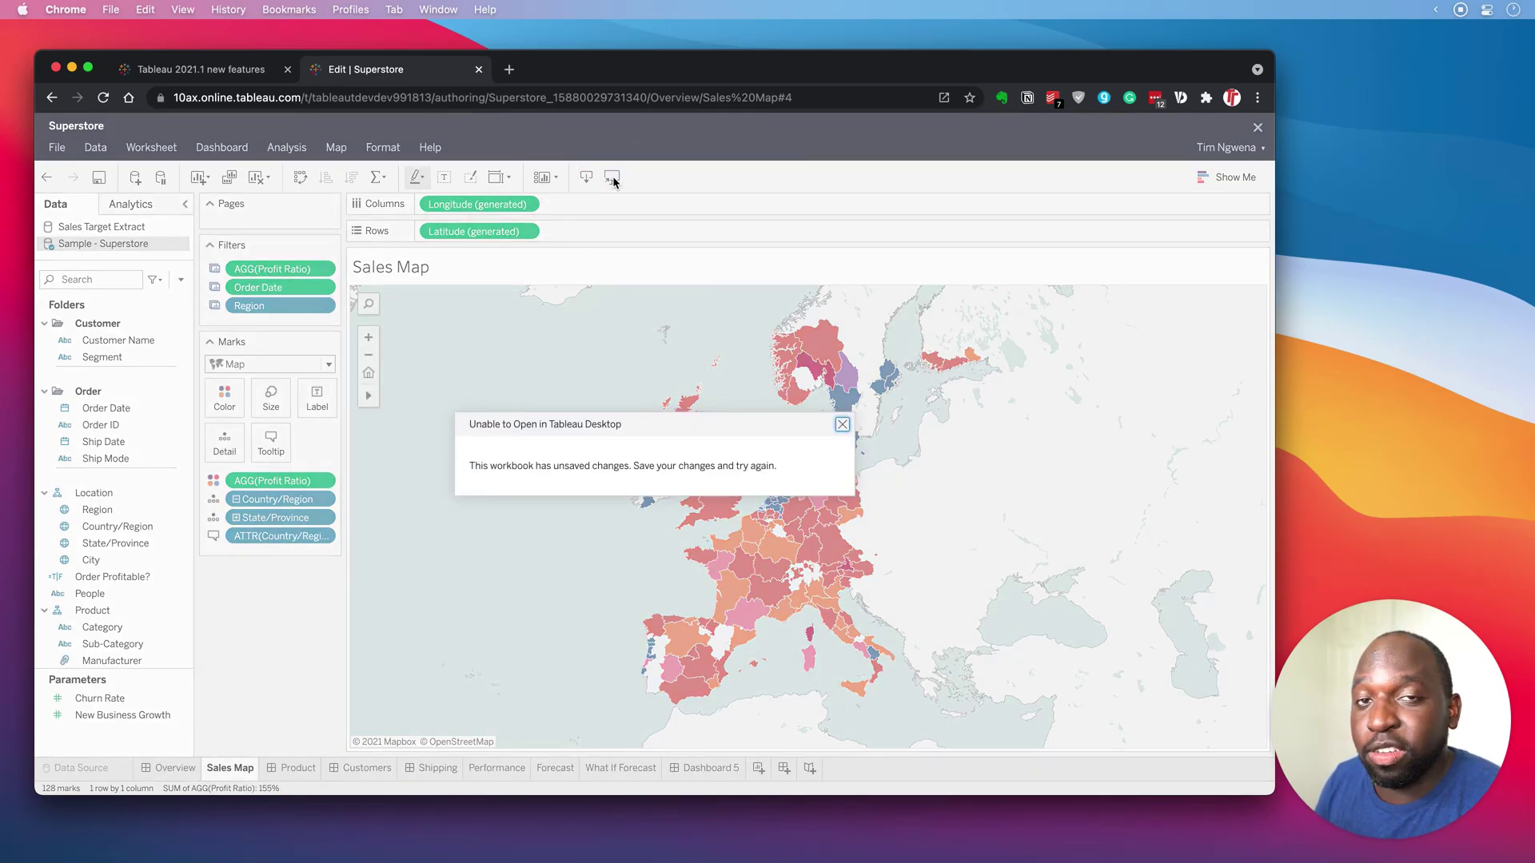
{"action": "left_click", "coordinate": [841, 424]}
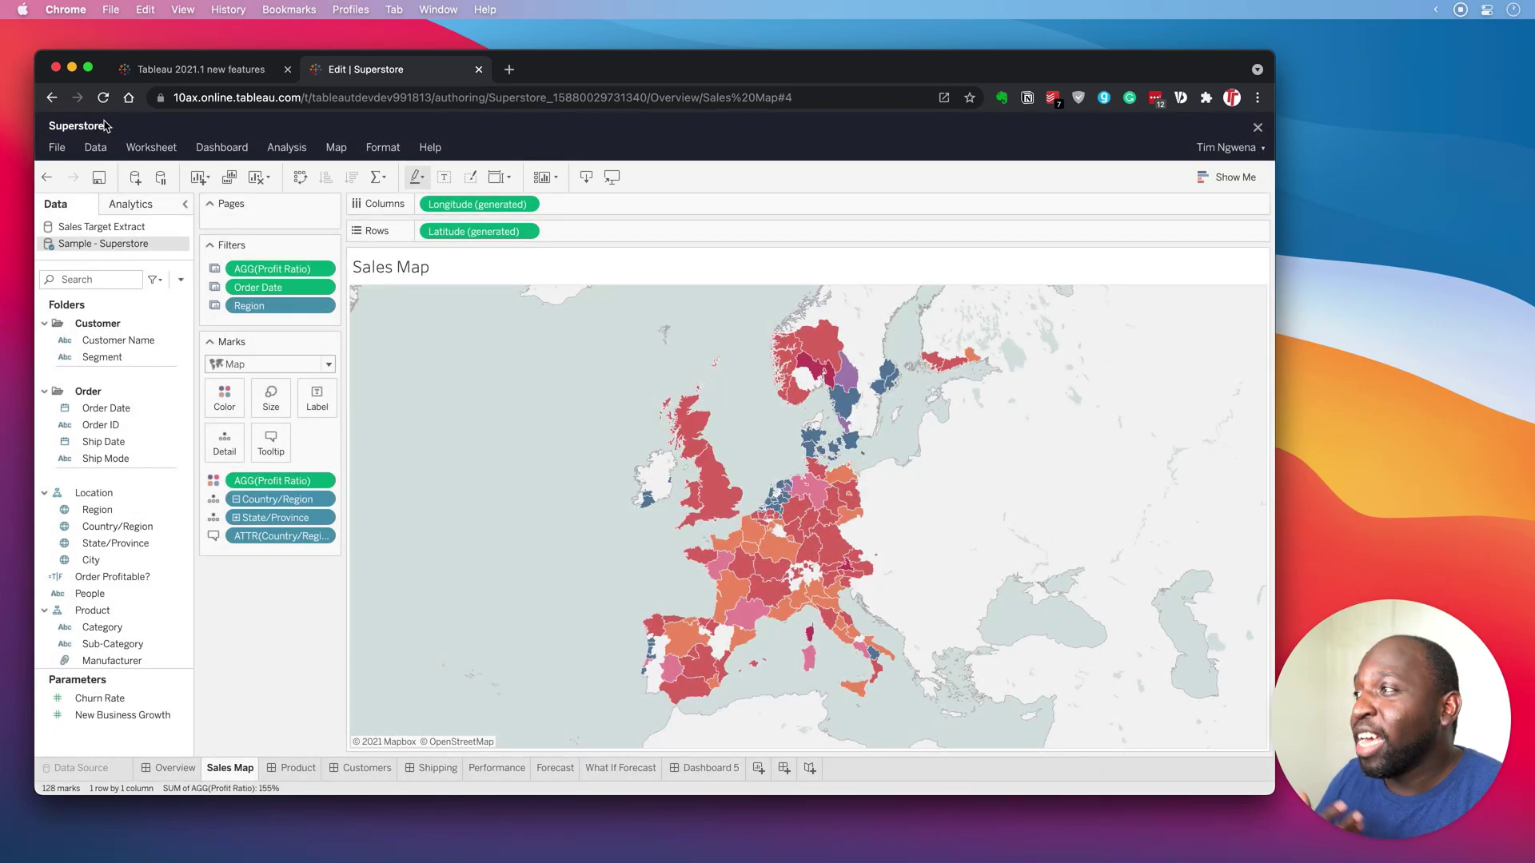
{"action": "left_click", "coordinate": [56, 149]}
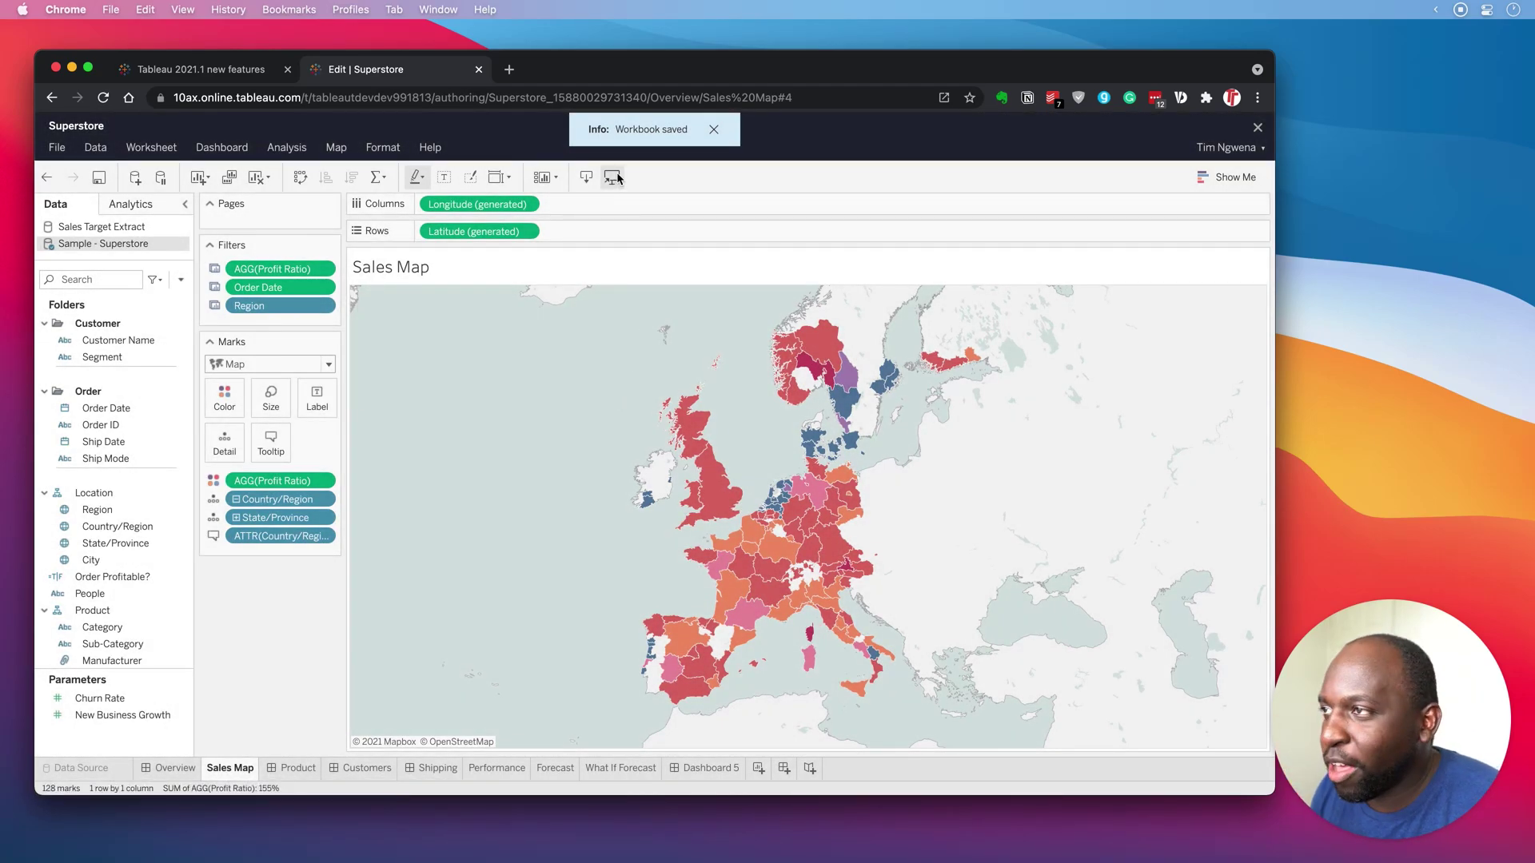
{"action": "left_click", "coordinate": [614, 178]}
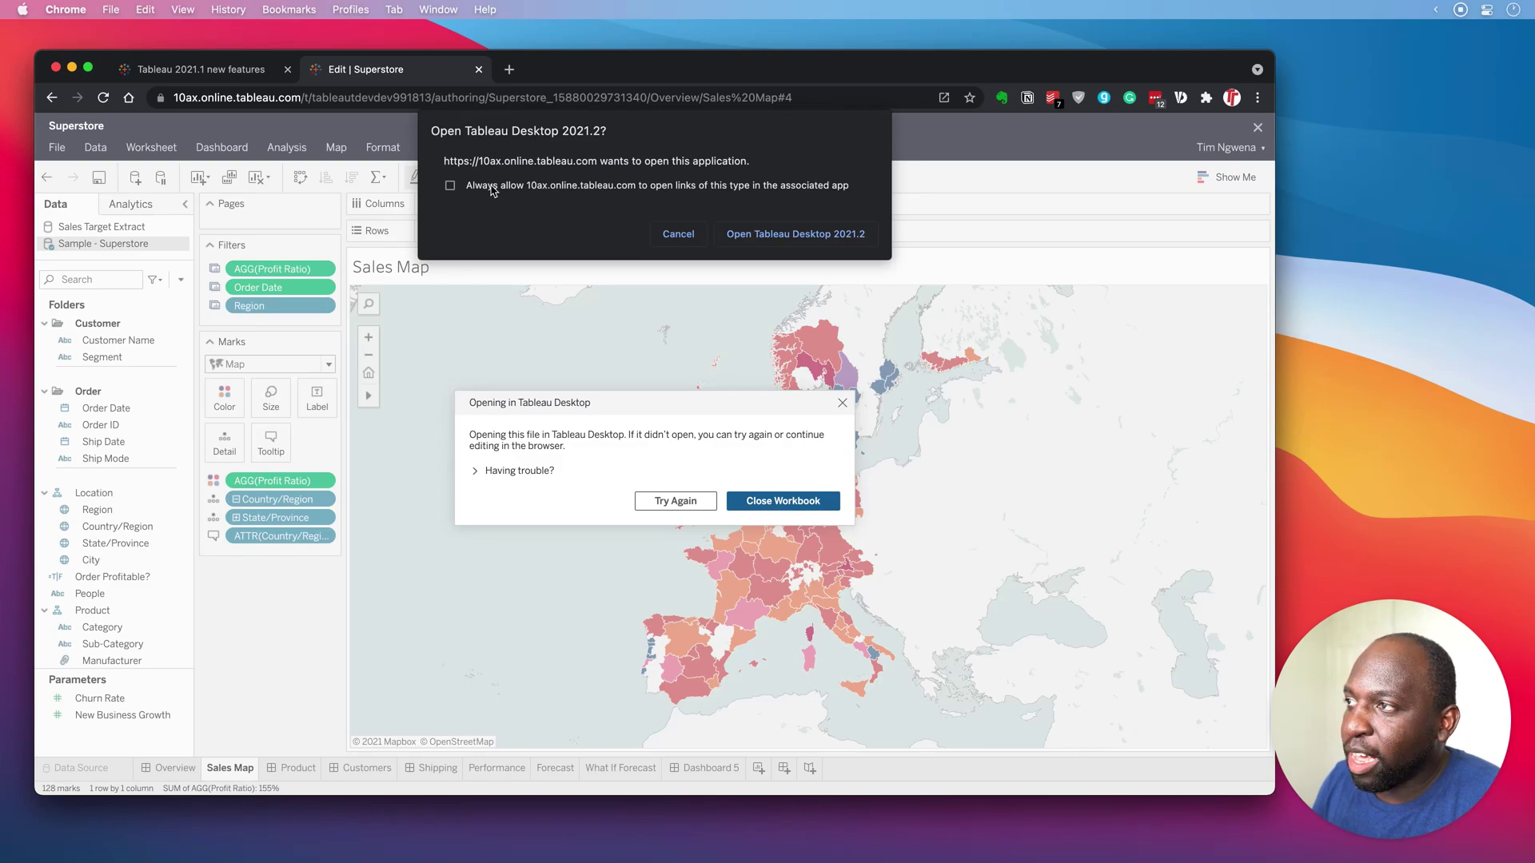
{"action": "left_click", "coordinate": [492, 186]}
- Launch Tableau Desktop 2021.2 with the workbook and move its window up and left
{"action": "left_click", "coordinate": [785, 242]}
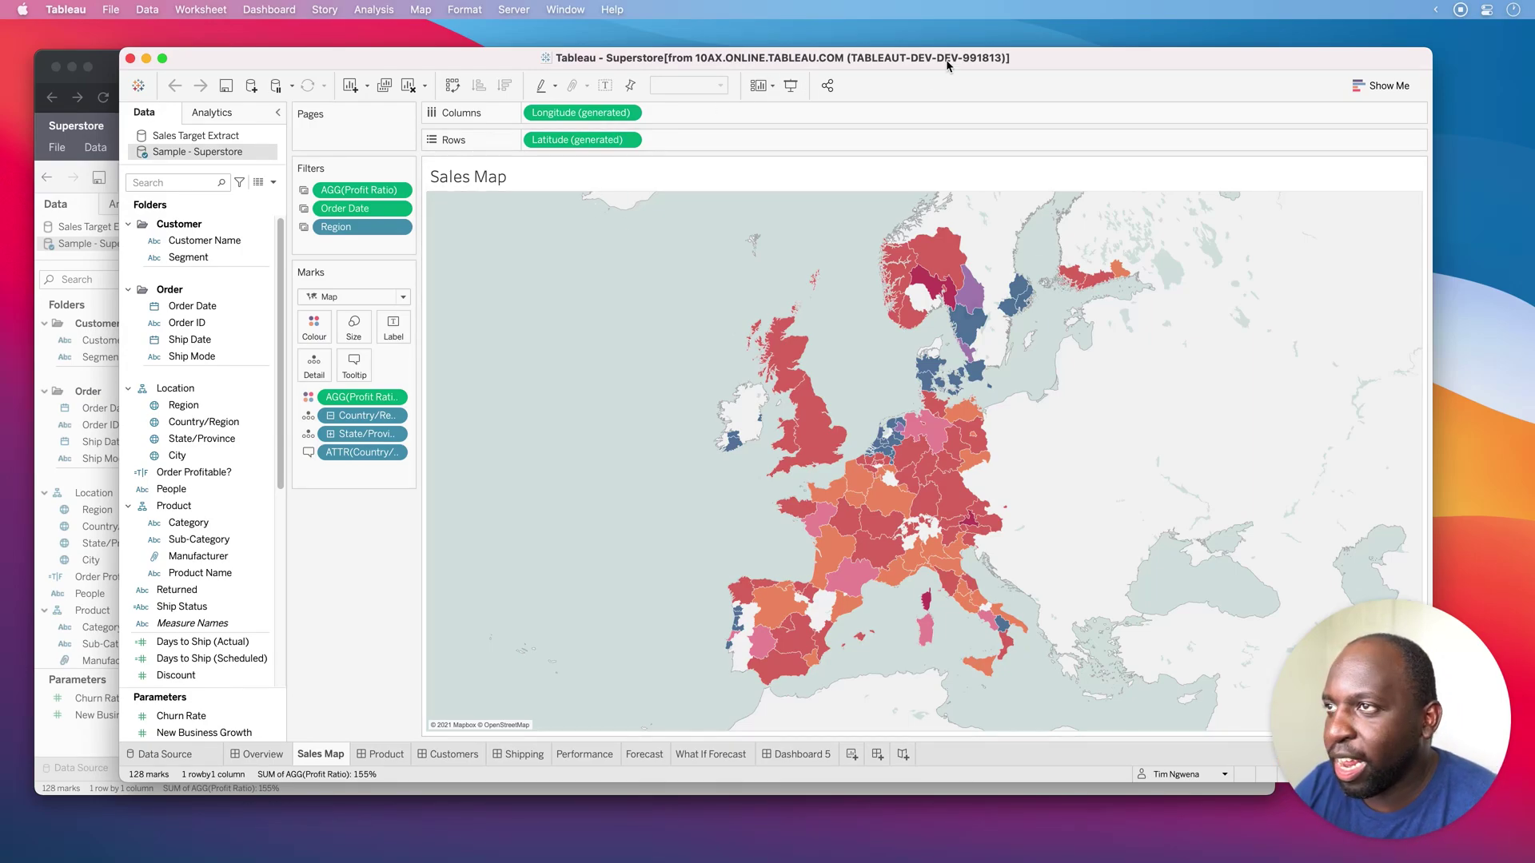
{"action": "left_click_drag", "start_coordinate": [947, 64], "coordinate": [913, 51]}
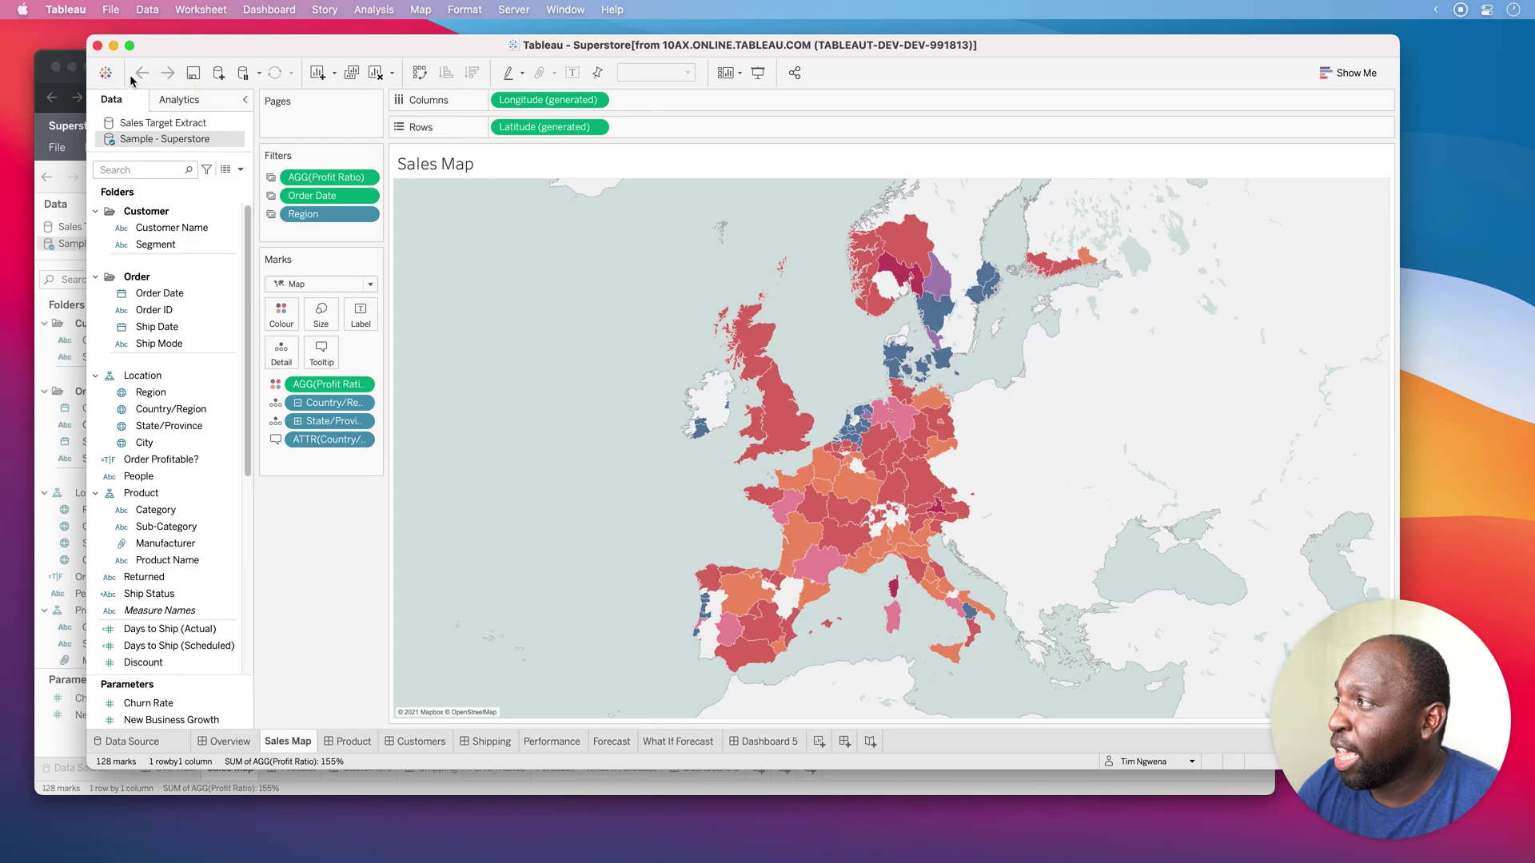
- Publish Superstore from the Overview dashboard to the Metrics project, overwriting the existing version
{"action": "left_click", "coordinate": [227, 741]}
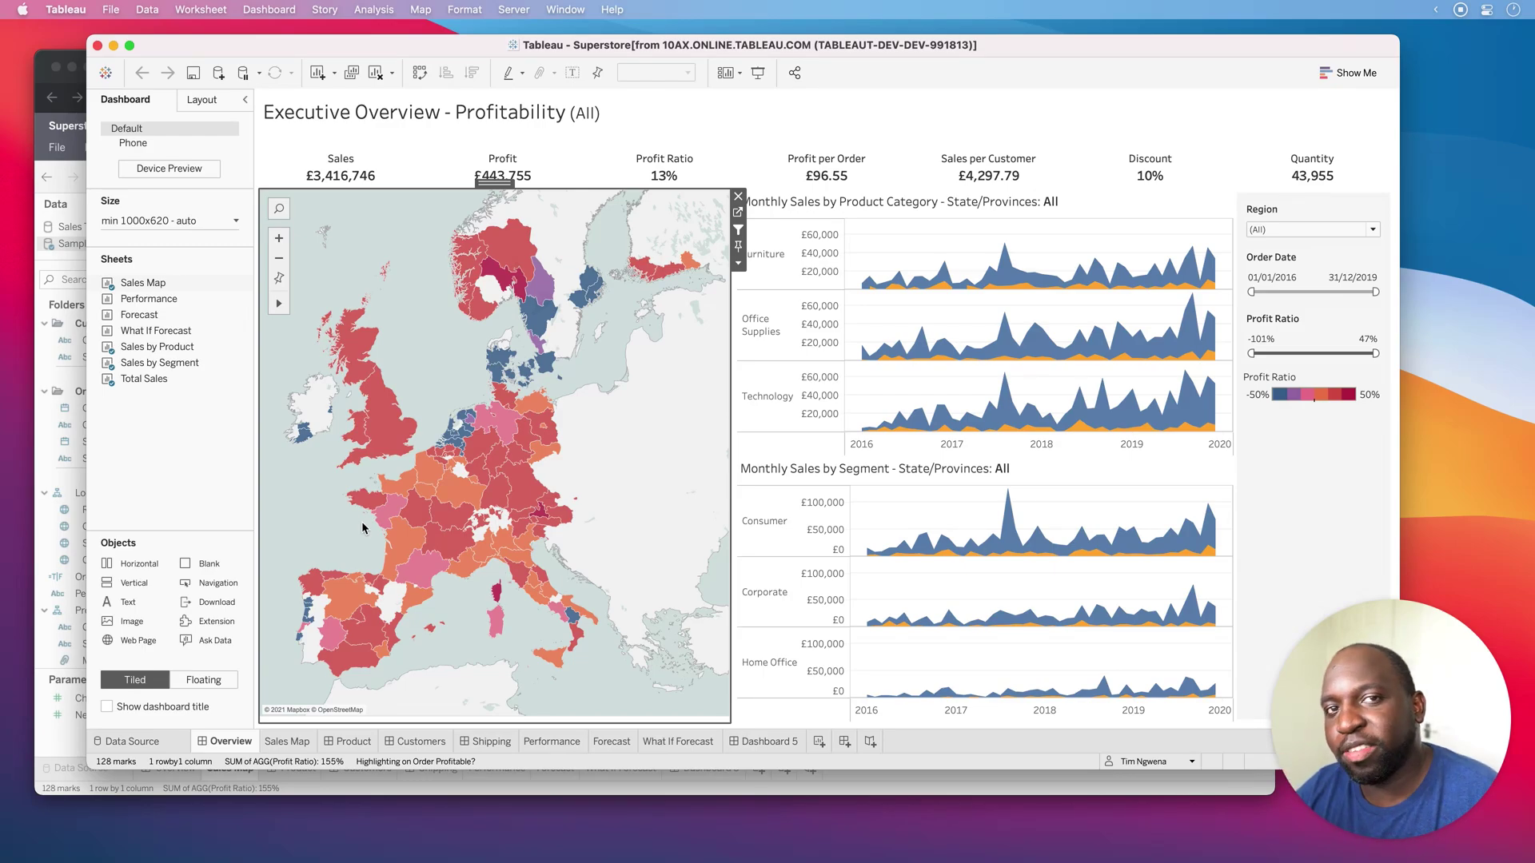
{"action": "left_click", "coordinate": [516, 10]}
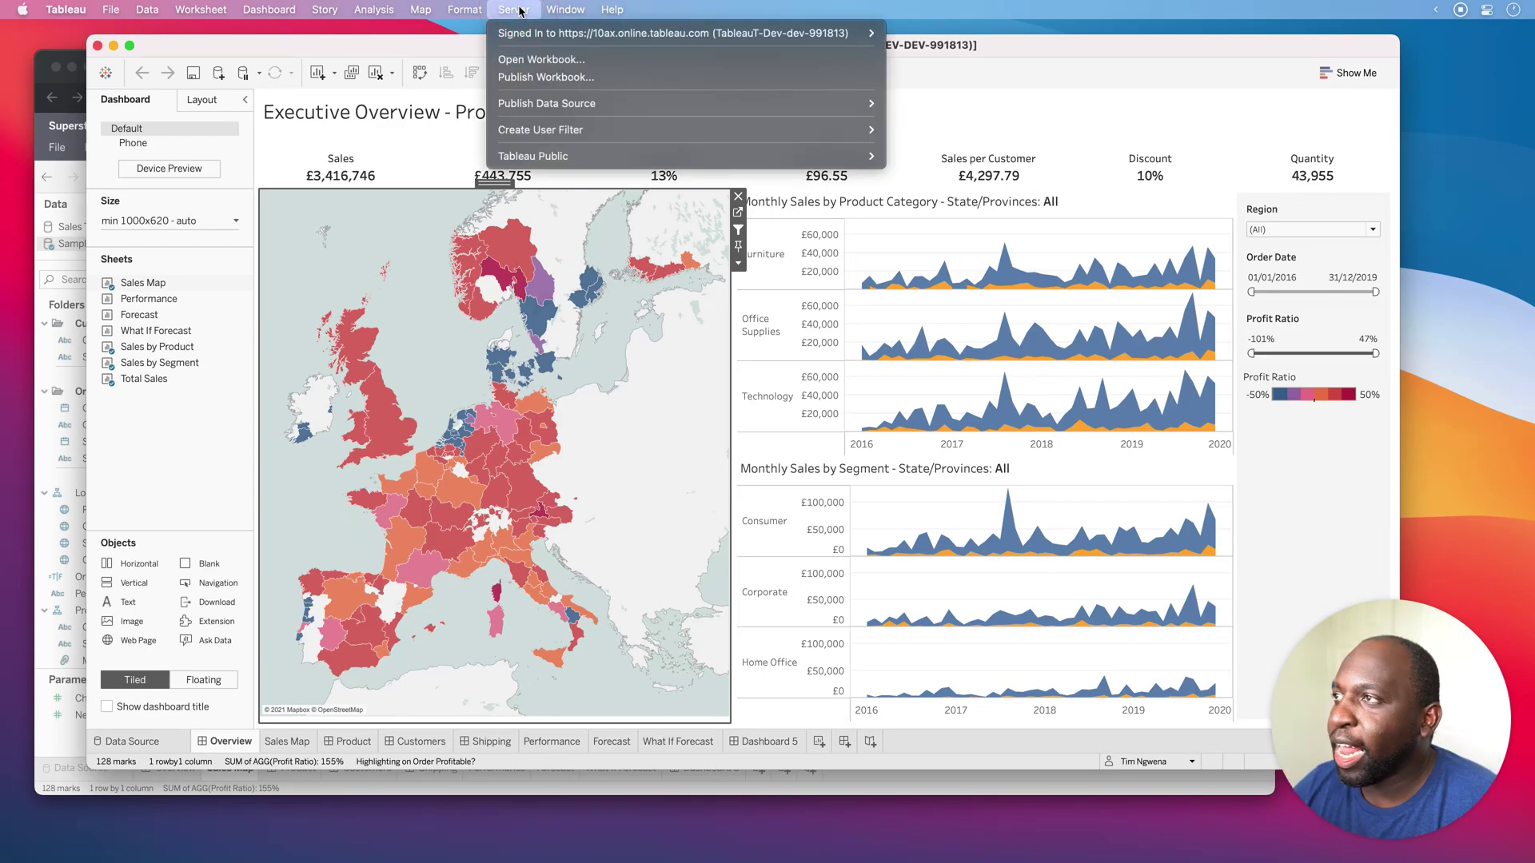
{"action": "left_click", "coordinate": [584, 77]}
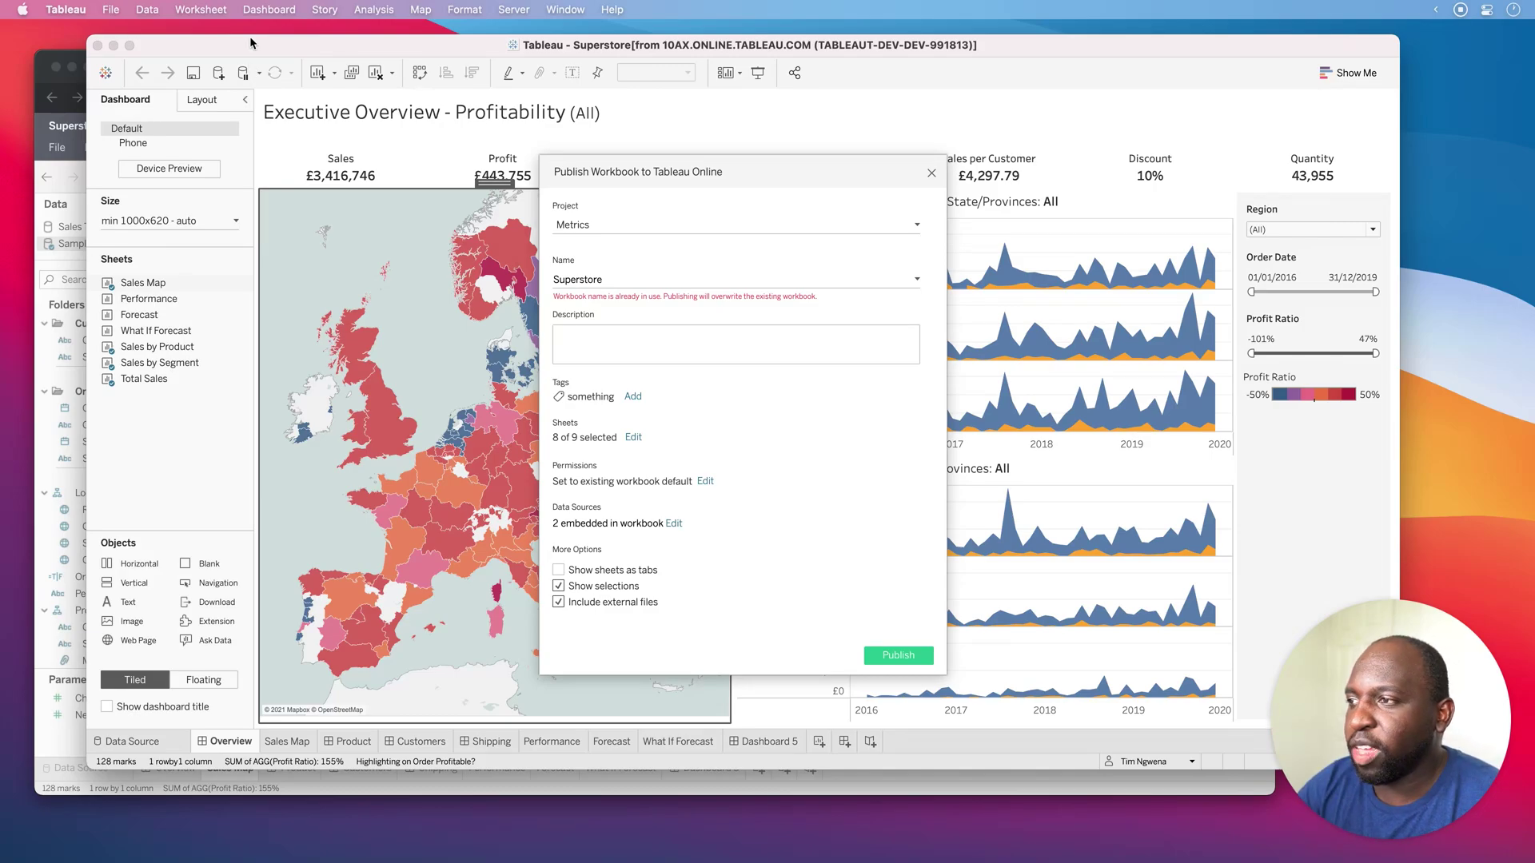
{"action": "left_click", "coordinate": [893, 655]}
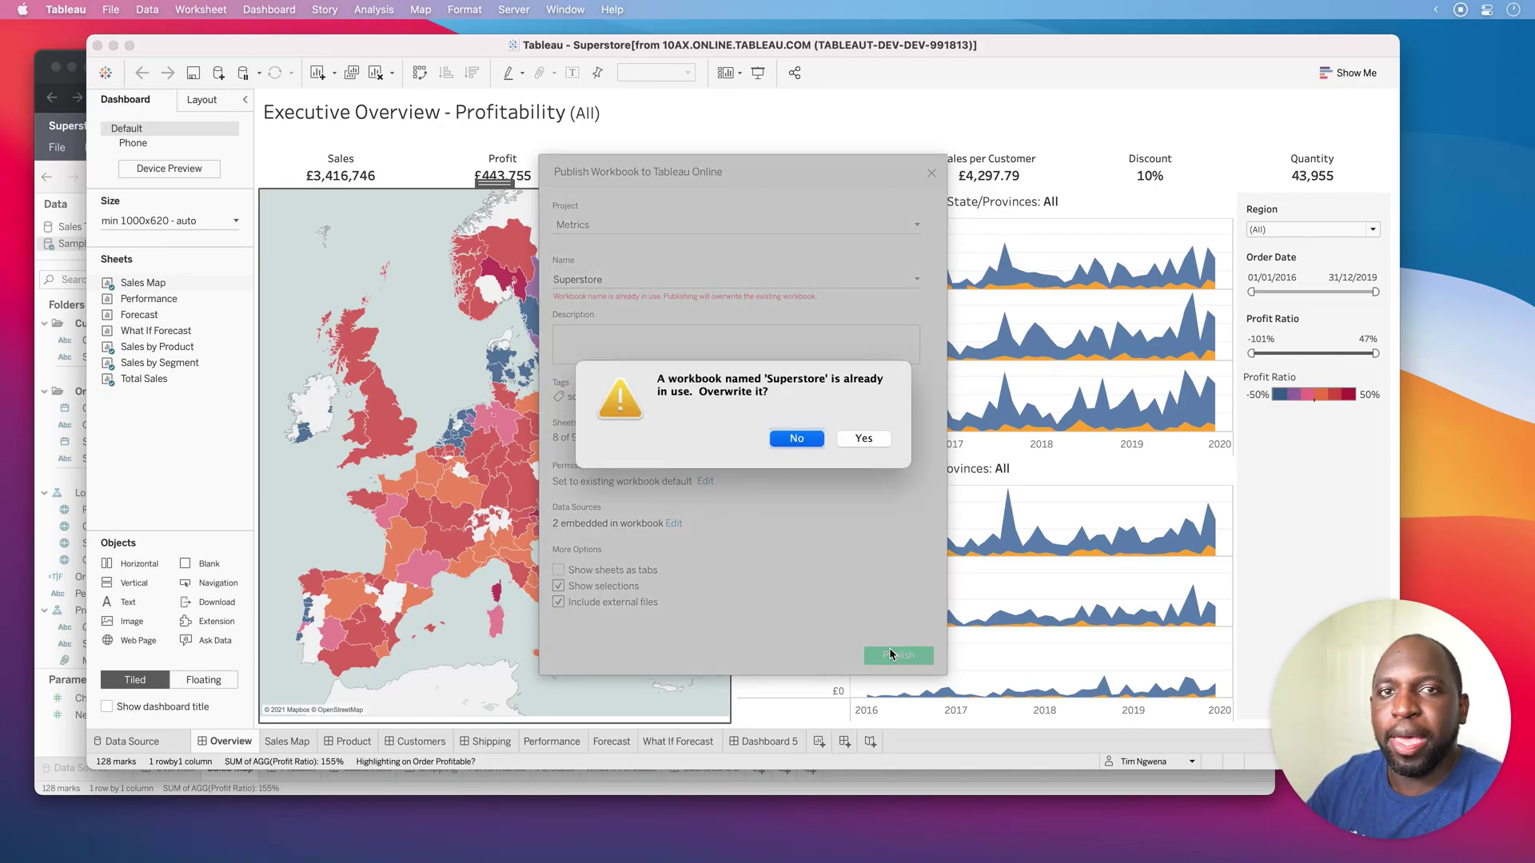
{"action": "left_click", "coordinate": [863, 438]}
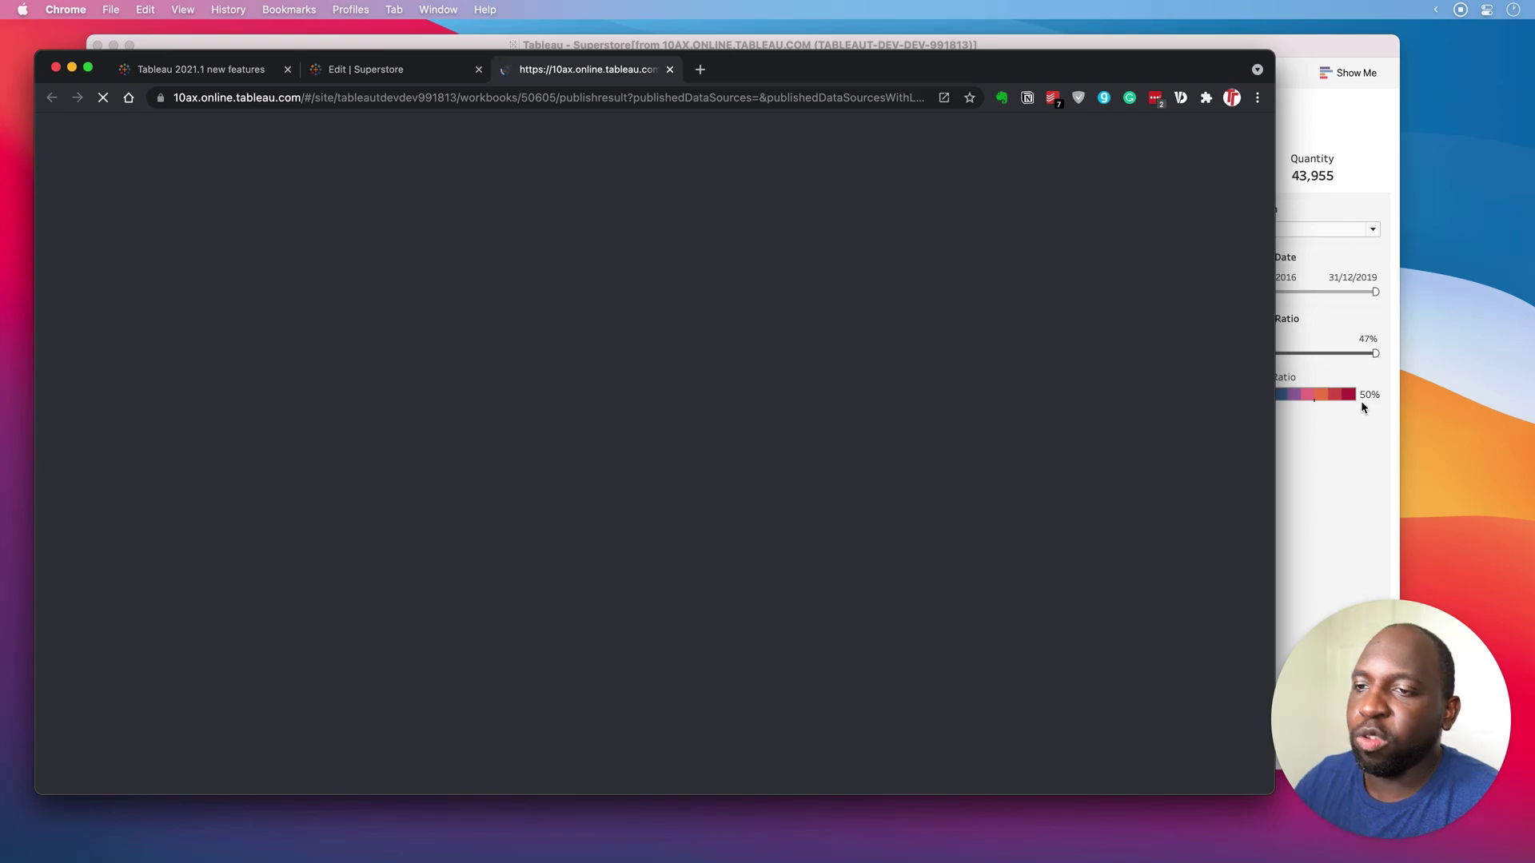
- Bring Tableau Desktop forward and save the workbook with File > Save
{"action": "left_click", "coordinate": [1330, 490]}
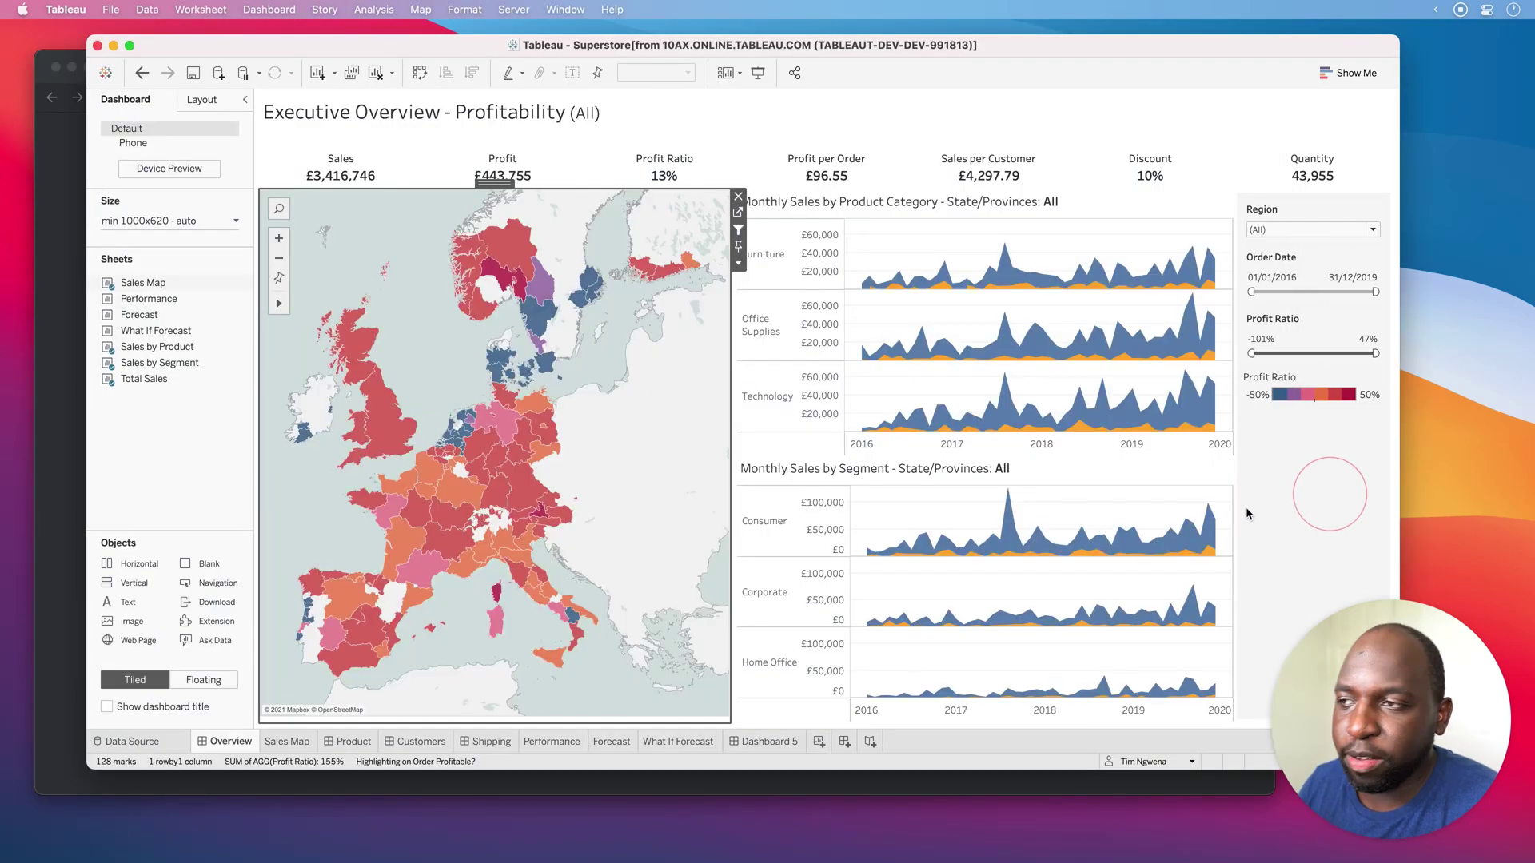
{"action": "left_click", "coordinate": [118, 9]}
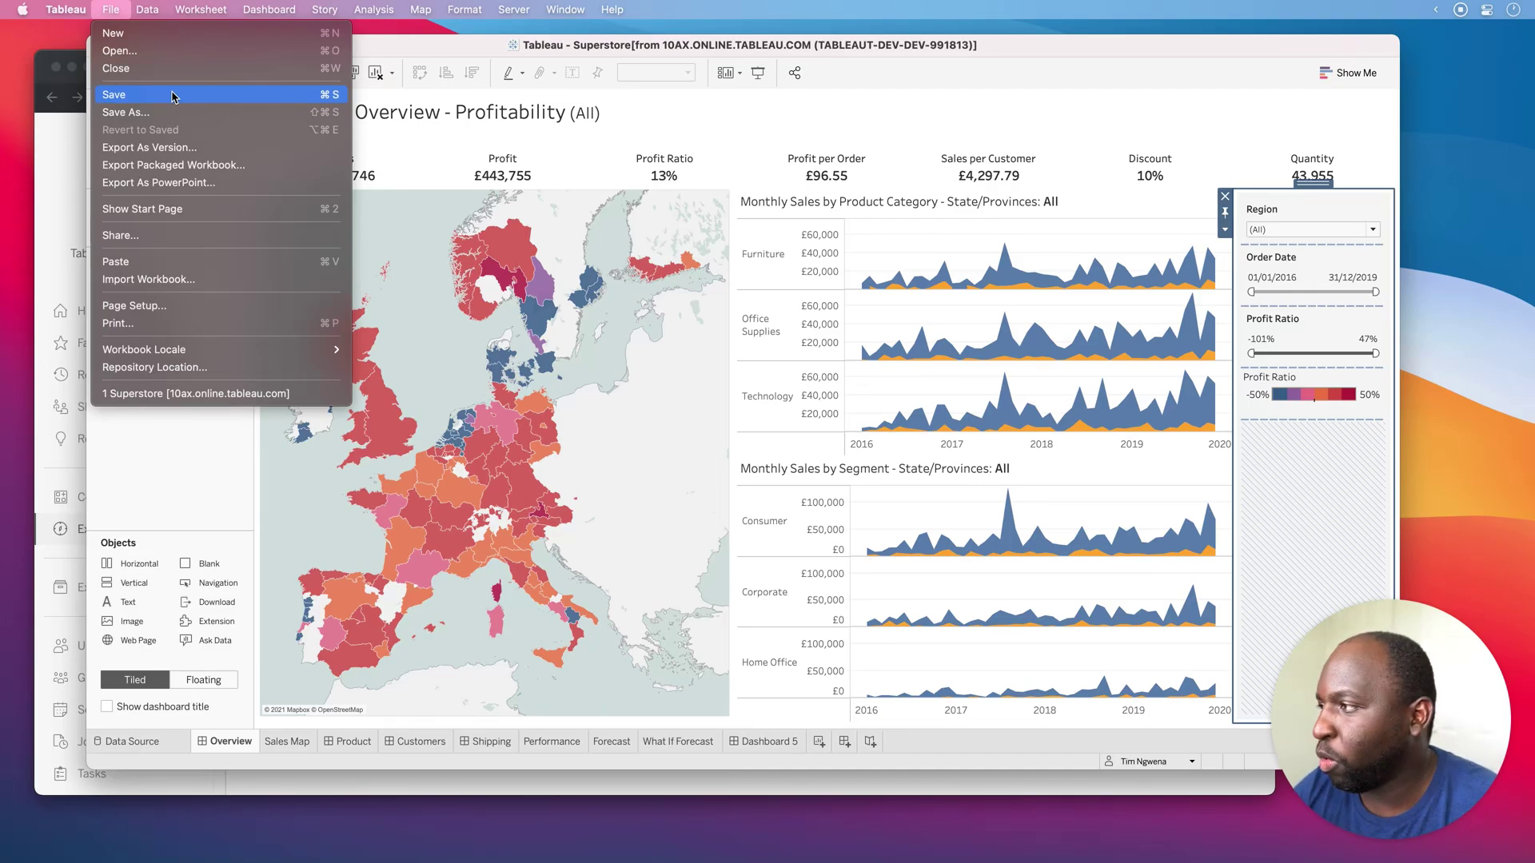
{"action": "left_click", "coordinate": [172, 95]}
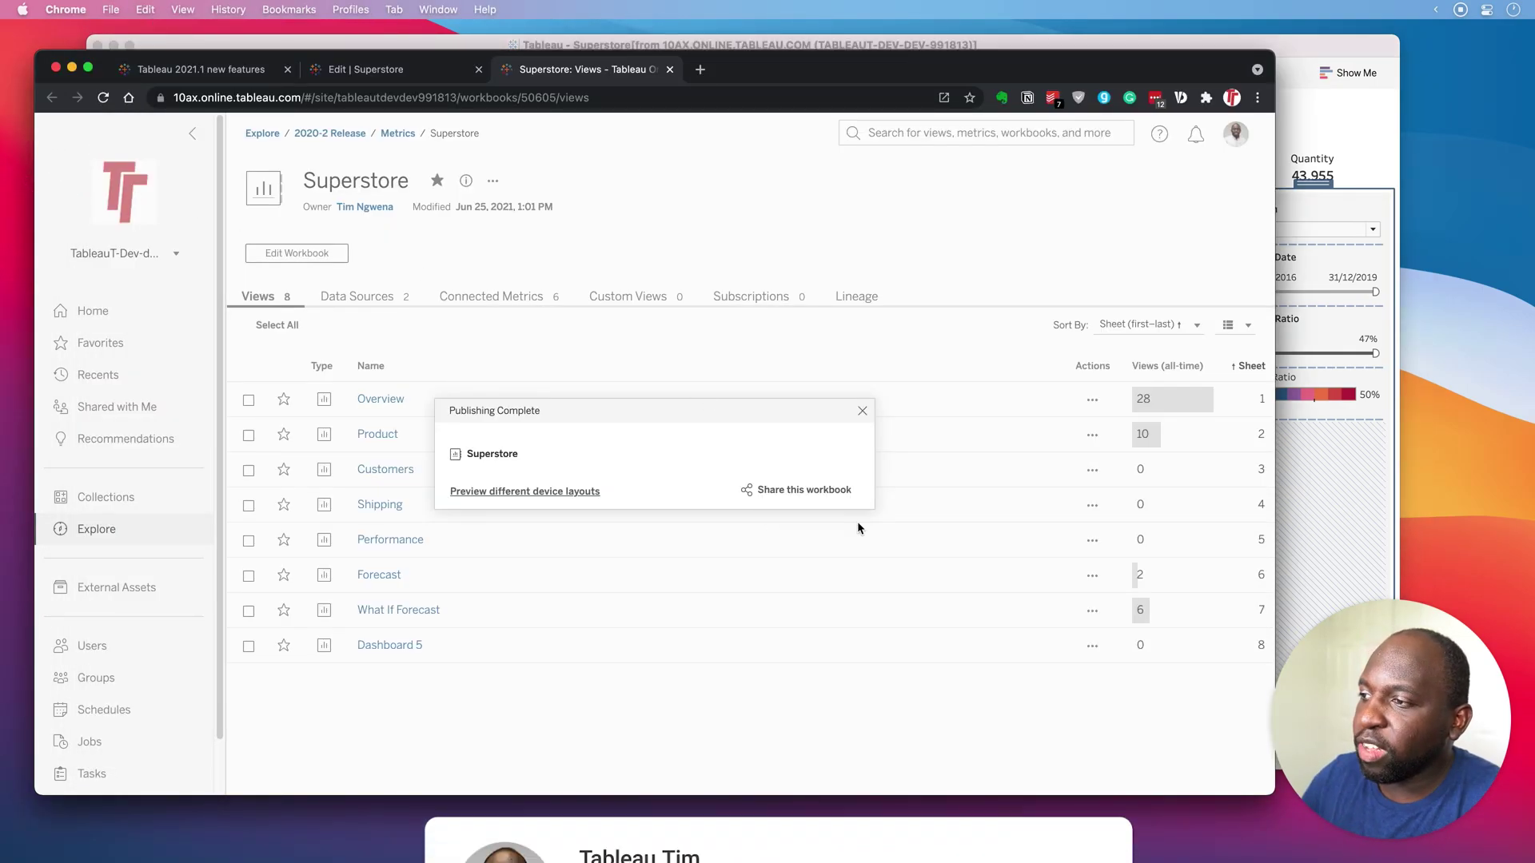